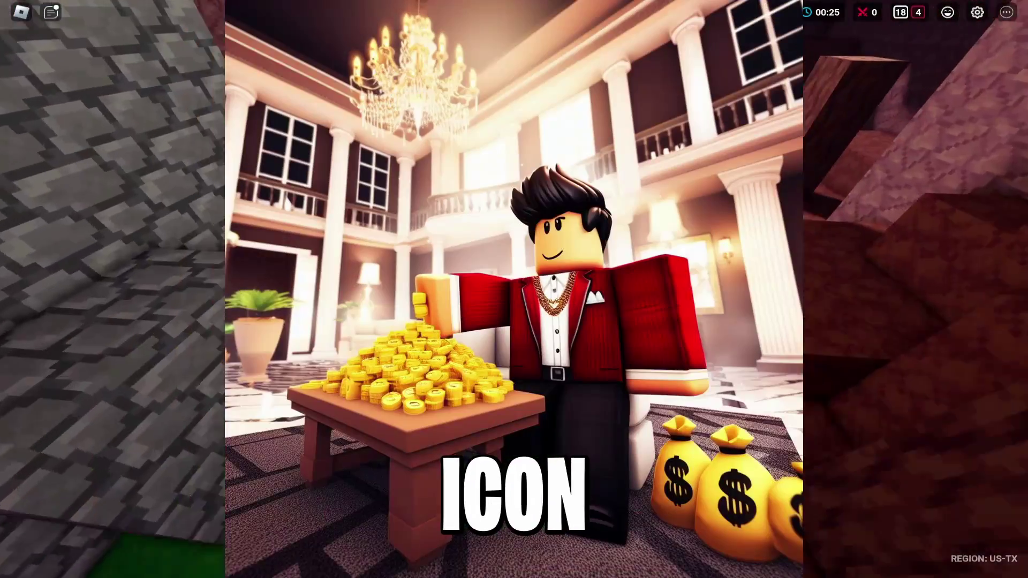
key("w")
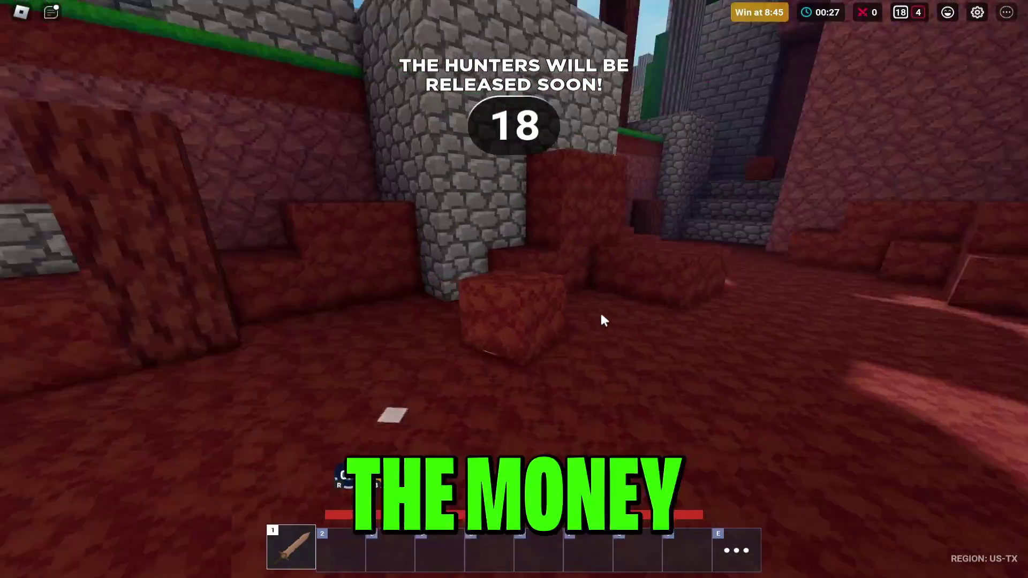
key("w")
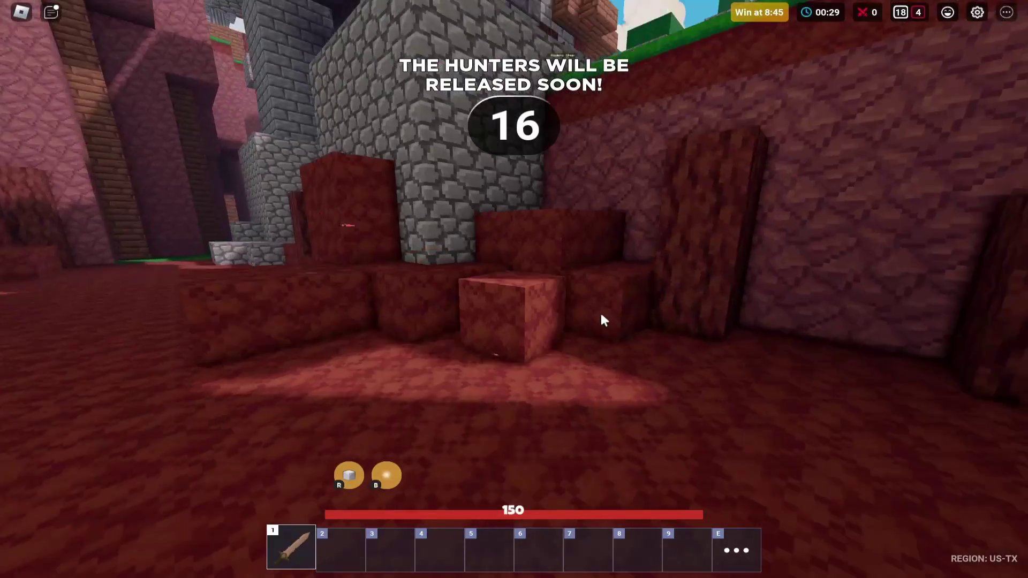
key("w")
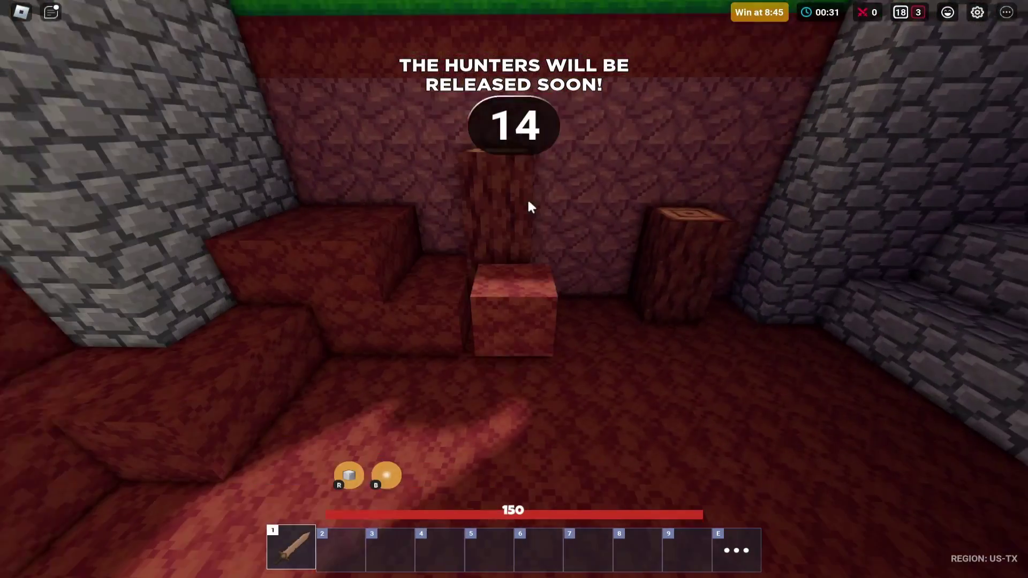
key("r")
key("w")
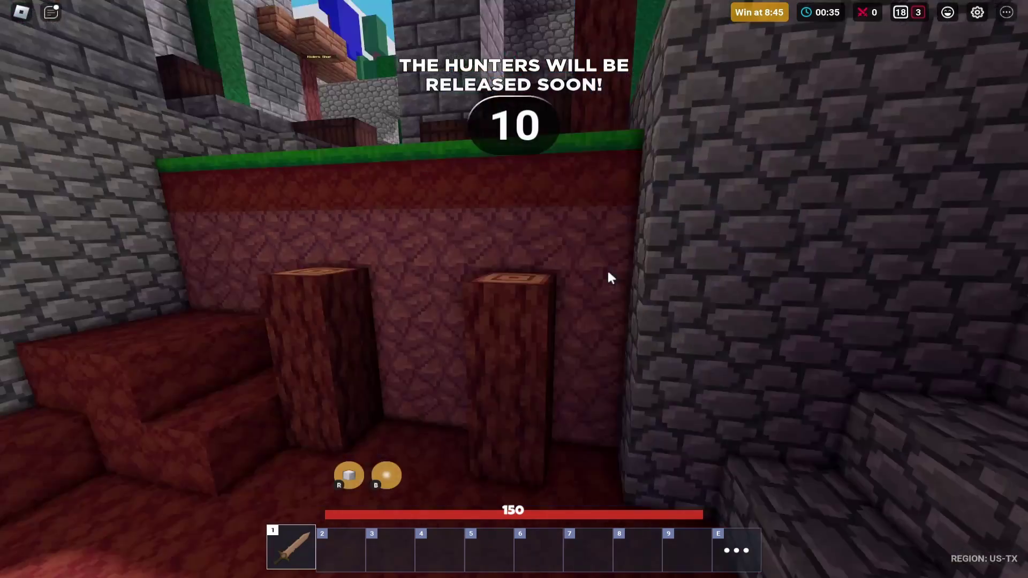
scroll(608, 273, "down", 3)
key("w")
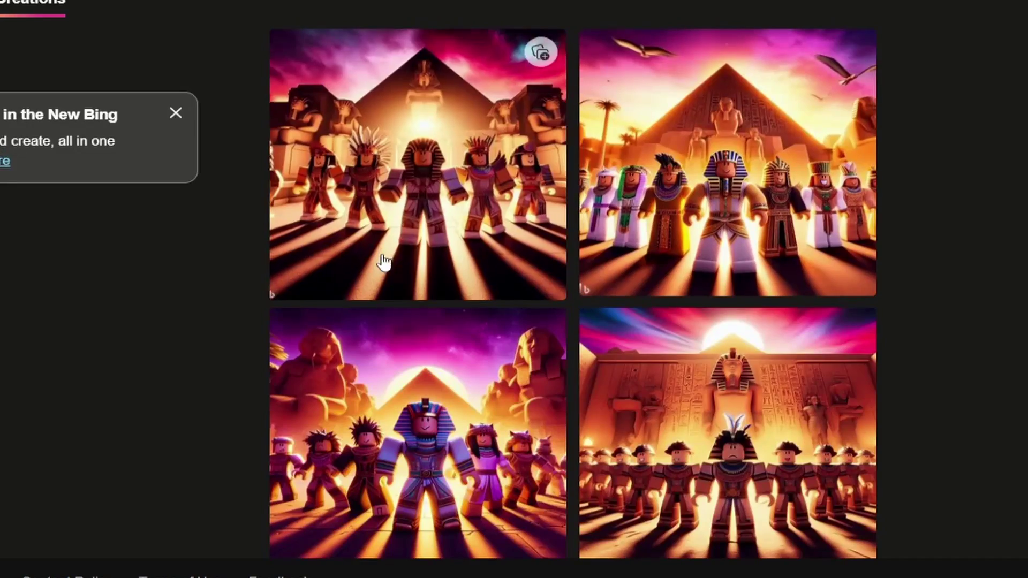
Enlarge the Roblox-style Egyptian pyramid images, look through them one after another, and close the image viewer
left_click(383, 264)
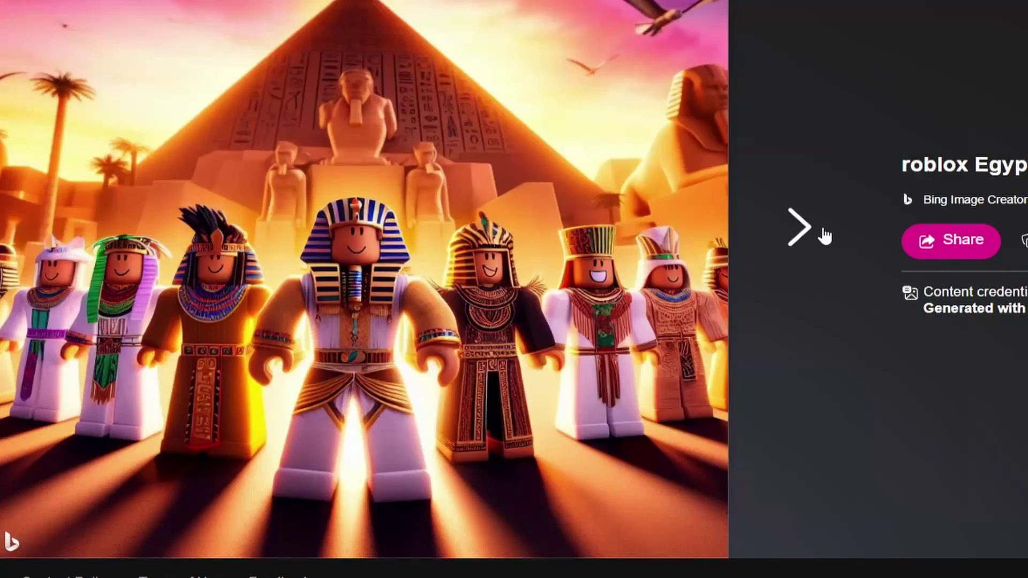
left_click(823, 235)
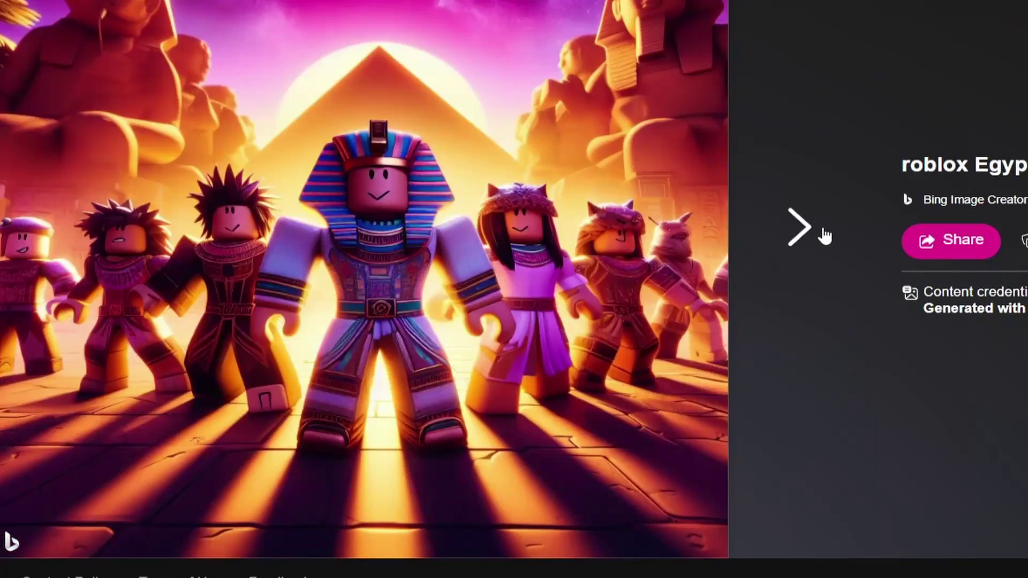
left_click(822, 232)
key("Escape")
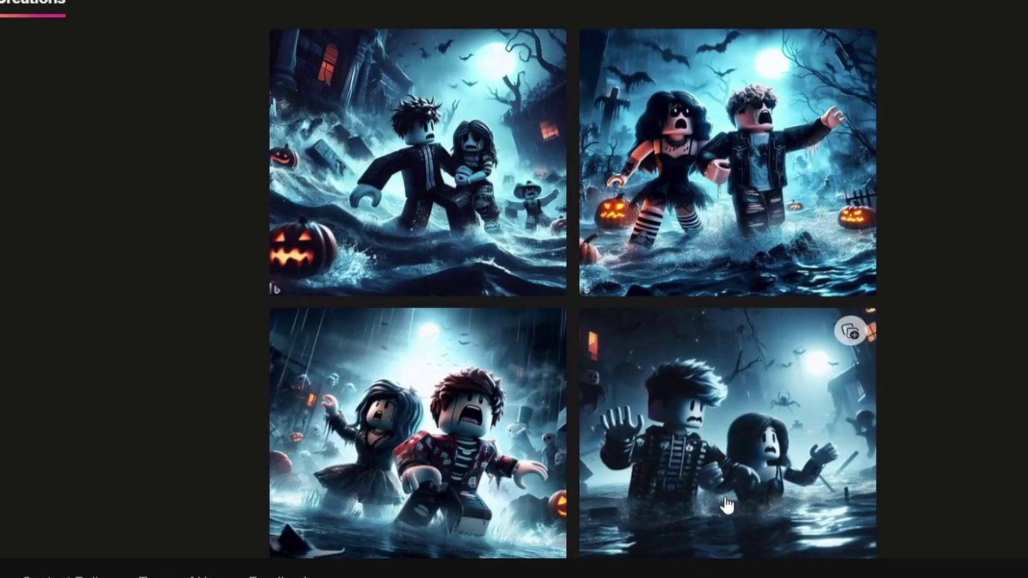
Look through the enlarged images of the Halloween boy and girl struggling in dark water, then check the similar set of results
left_click(728, 428)
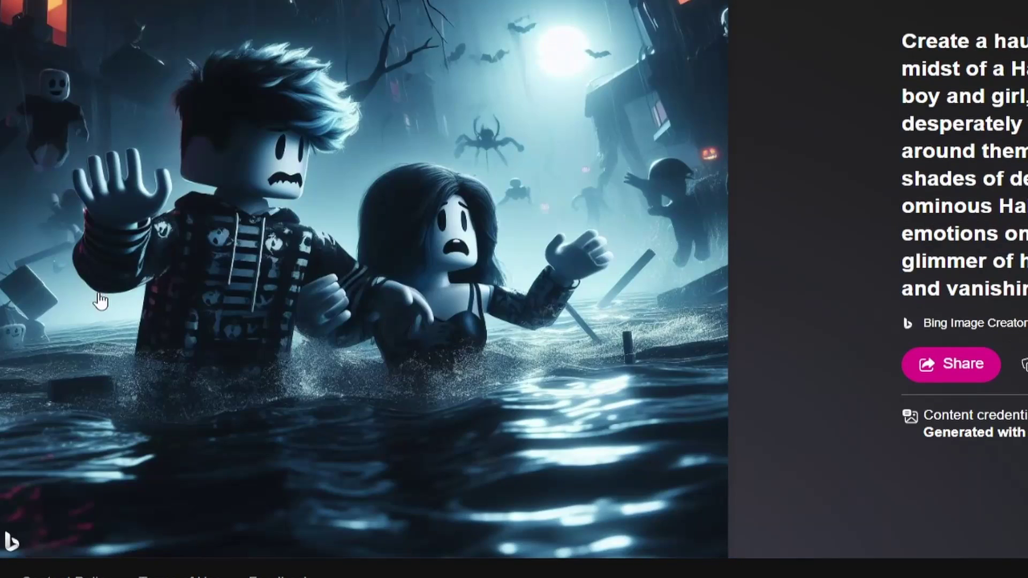
key("Left")
key("Left")
key("Left")
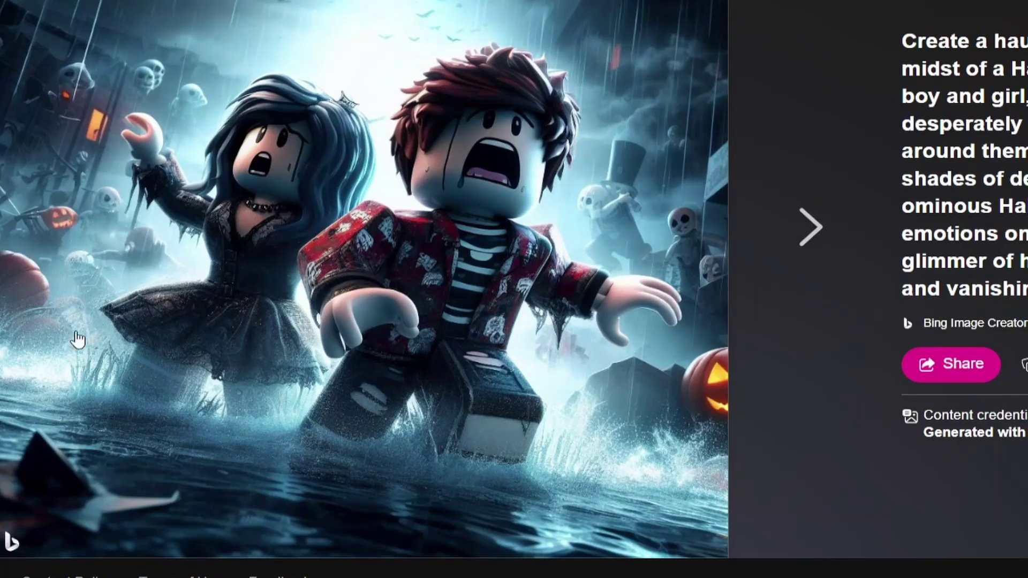
key("Left")
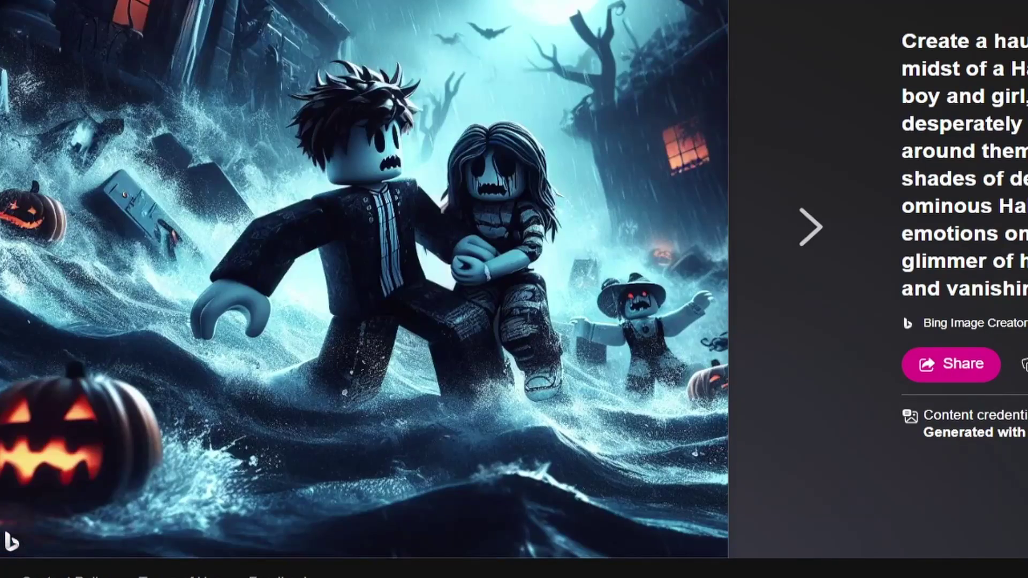
key("Escape")
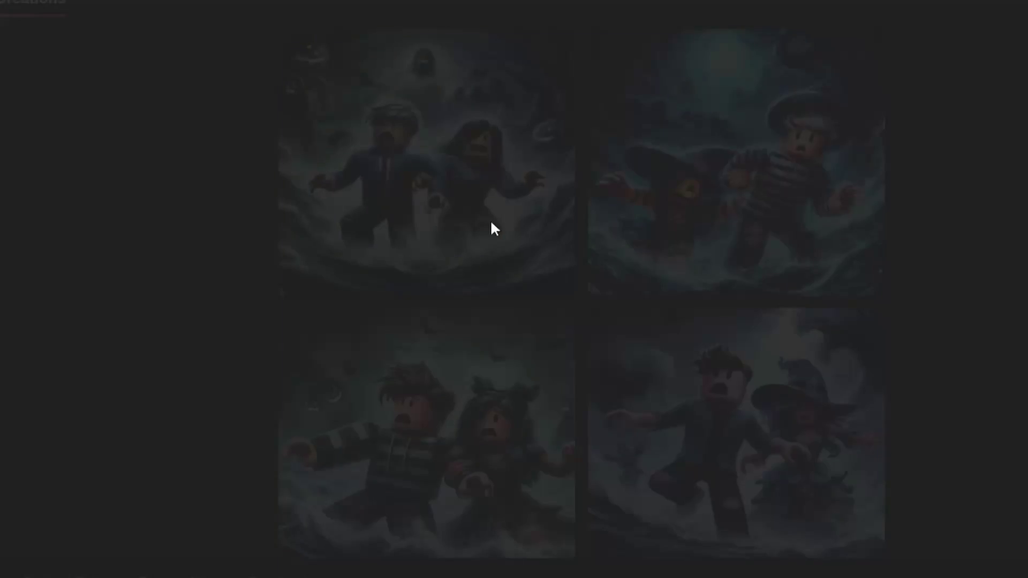
left_click(490, 220)
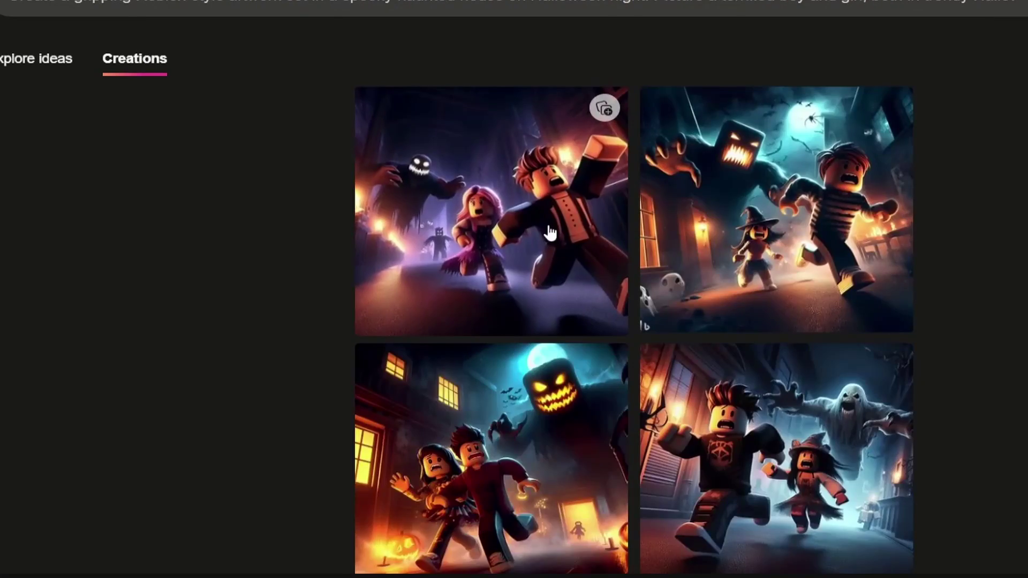
Examine the enlarged images of the haunted-house chase creation in both directions and return to the results grid
left_click(601, 107)
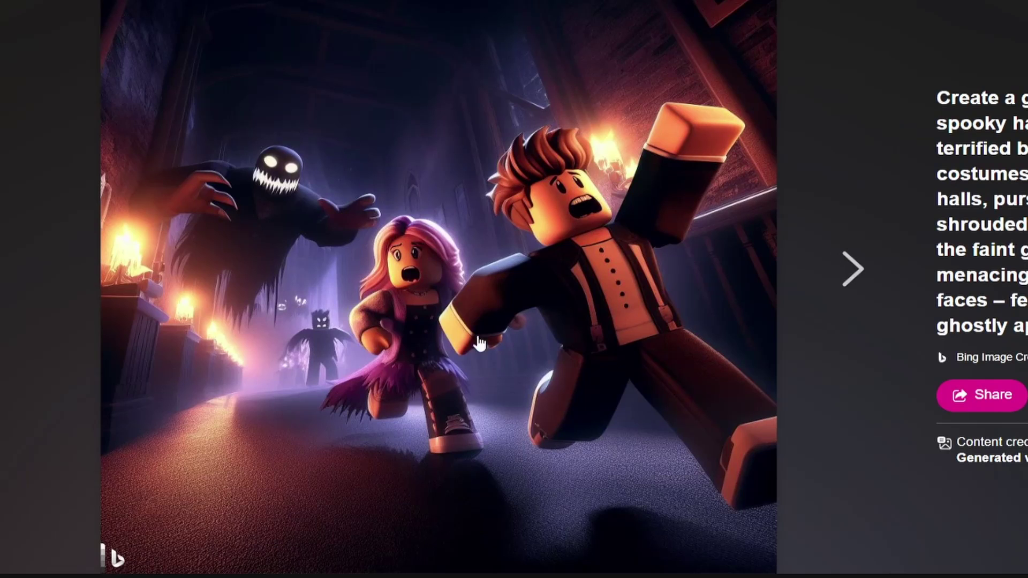
left_click(827, 274)
left_click(841, 270)
left_click(843, 273)
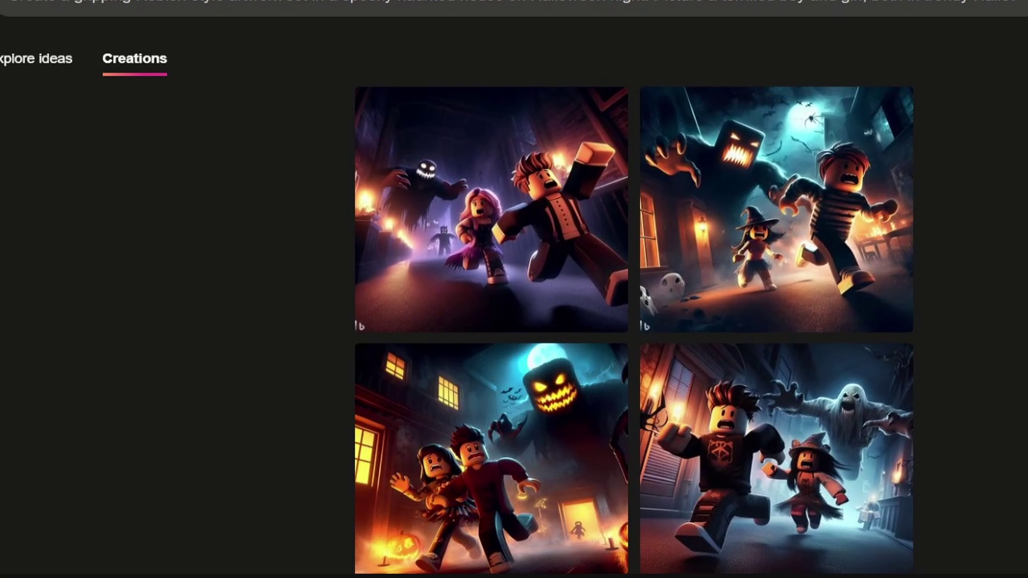
left_click(851, 217)
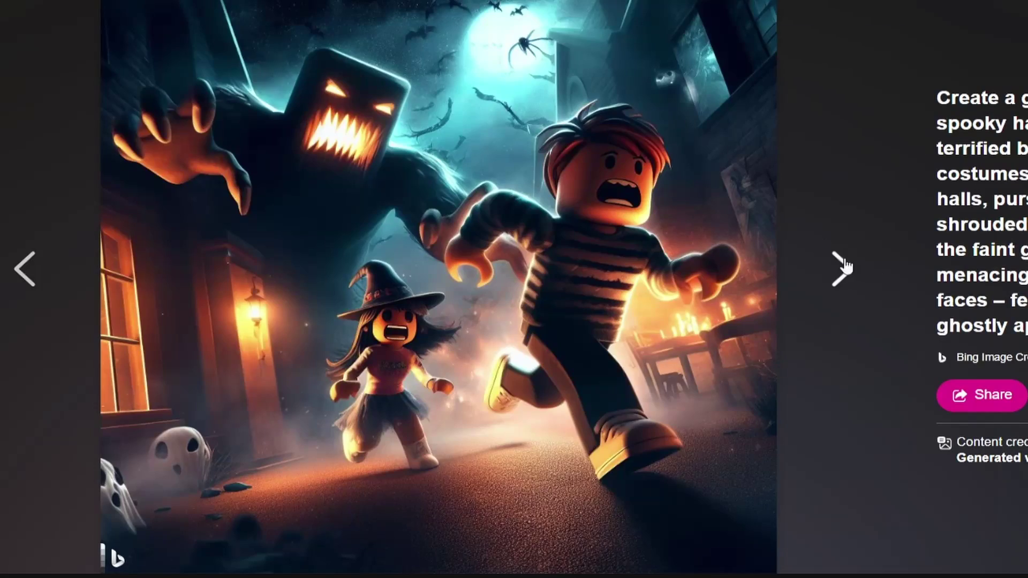
left_click(857, 282)
left_click(857, 282)
left_click(41, 270)
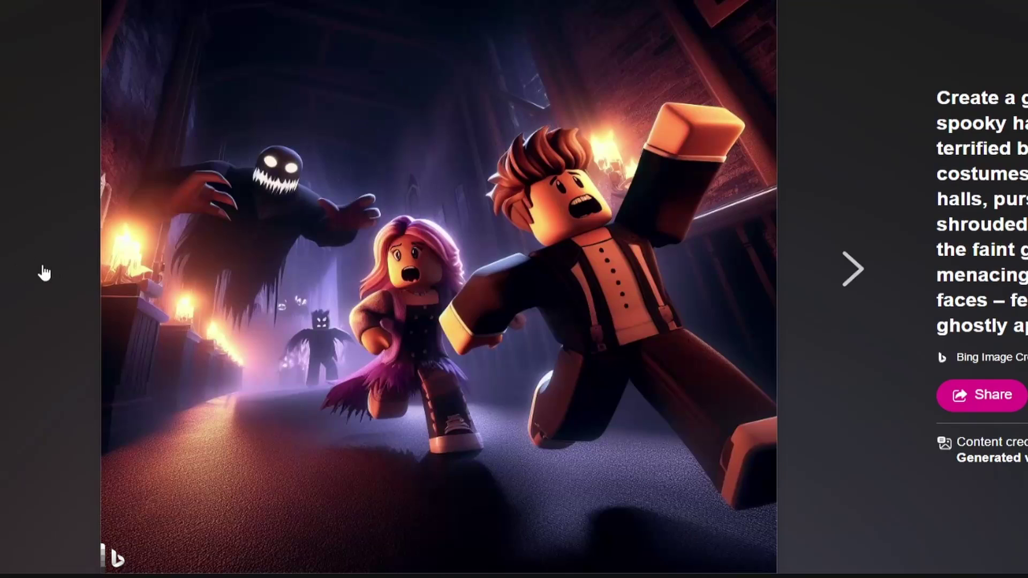
key("Escape")
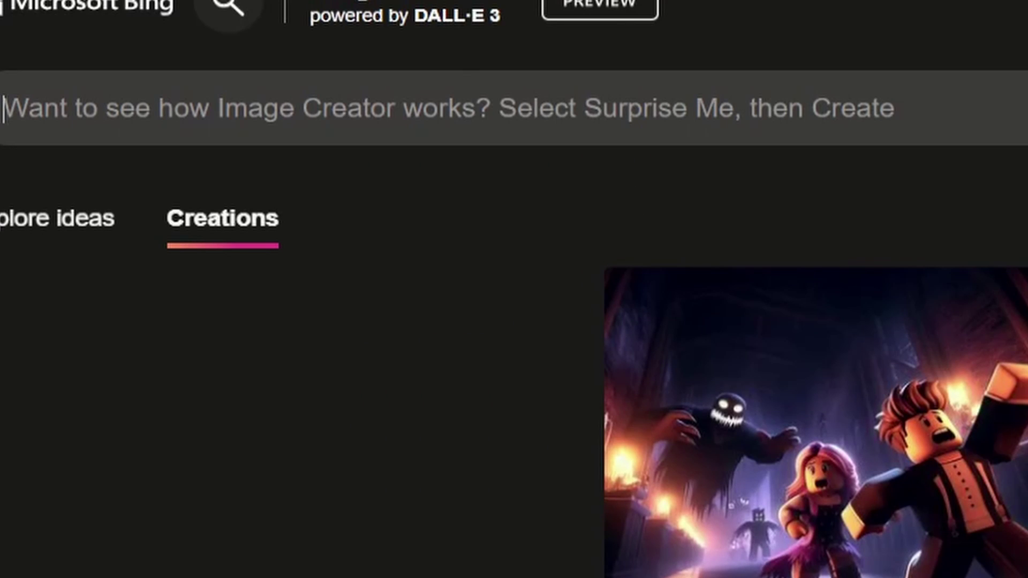
Generate images from the prompt "two people playing volleyball on the beach. roblox style"
type("two kids")
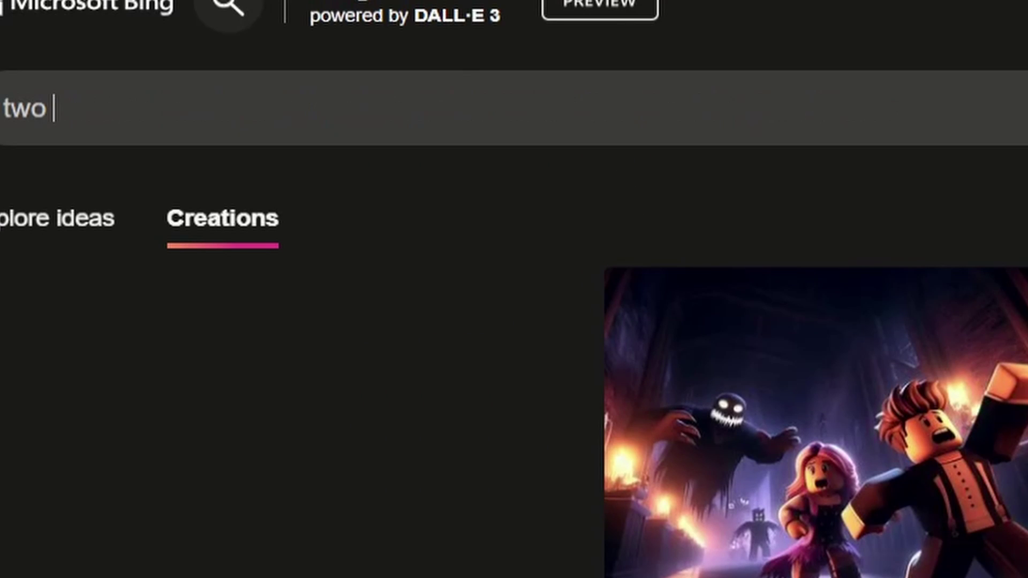
key("BackSpace")
key("BackSpace")
type("peop")
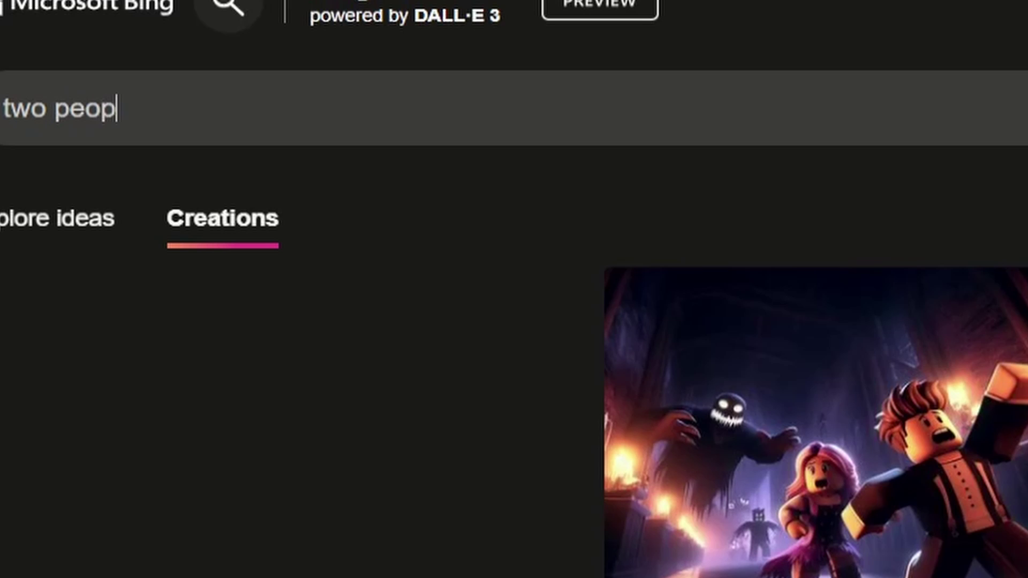
type("le playing volleyball ")
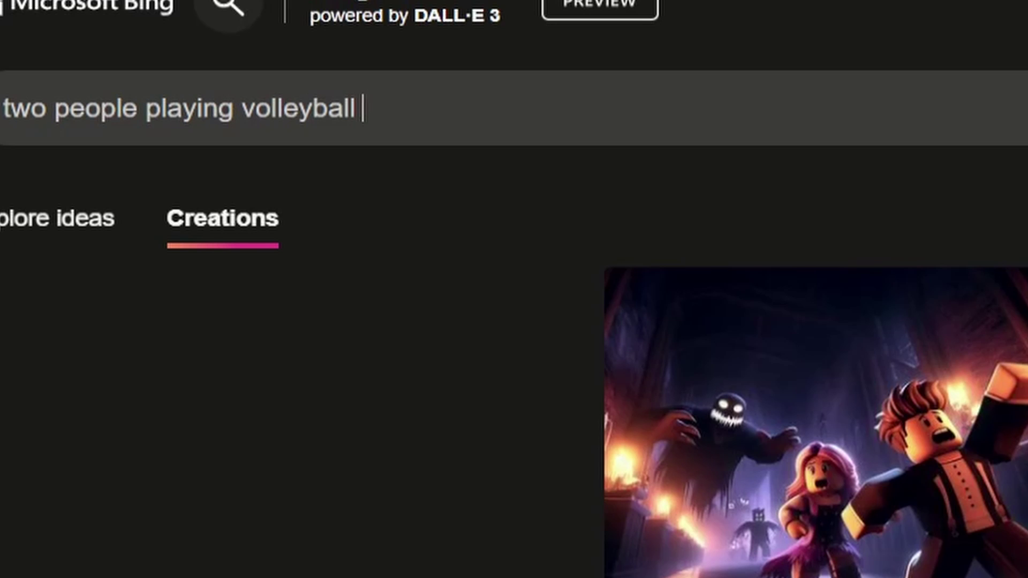
type("on the beach. roblox style")
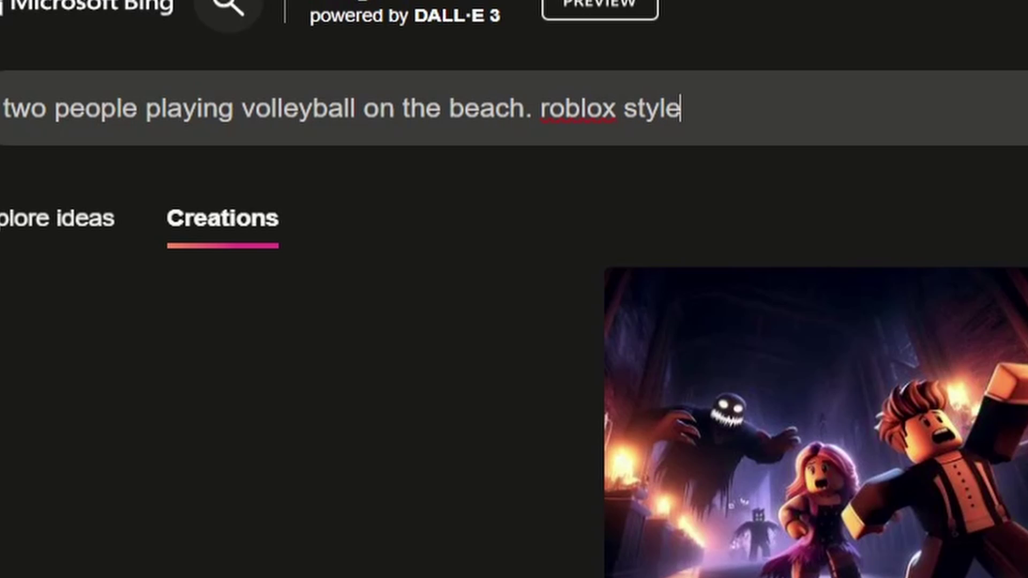
key("Return")
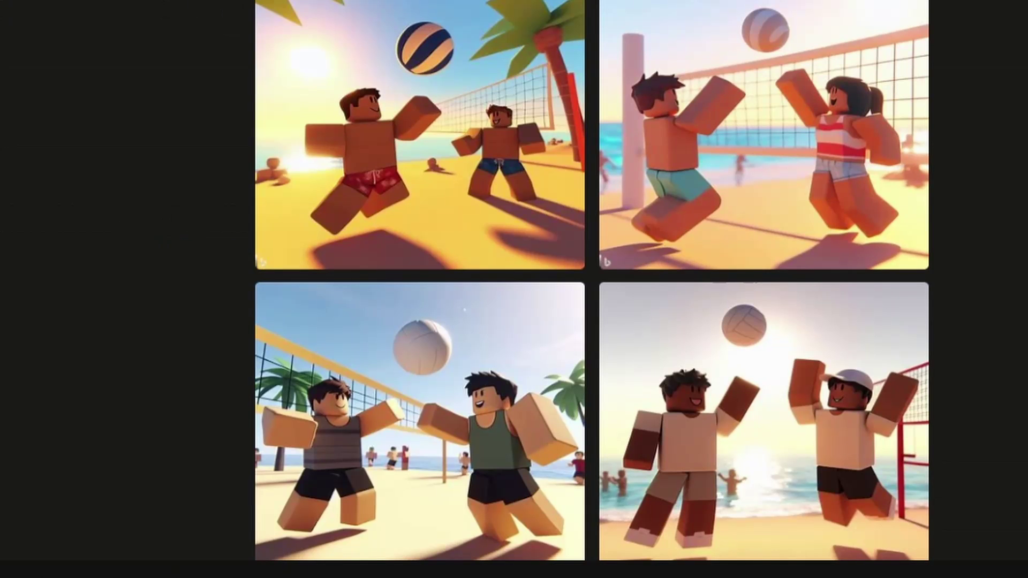
Enlarge the first beach volleyball image and look through the generated variants up to the last one
left_click(461, 155)
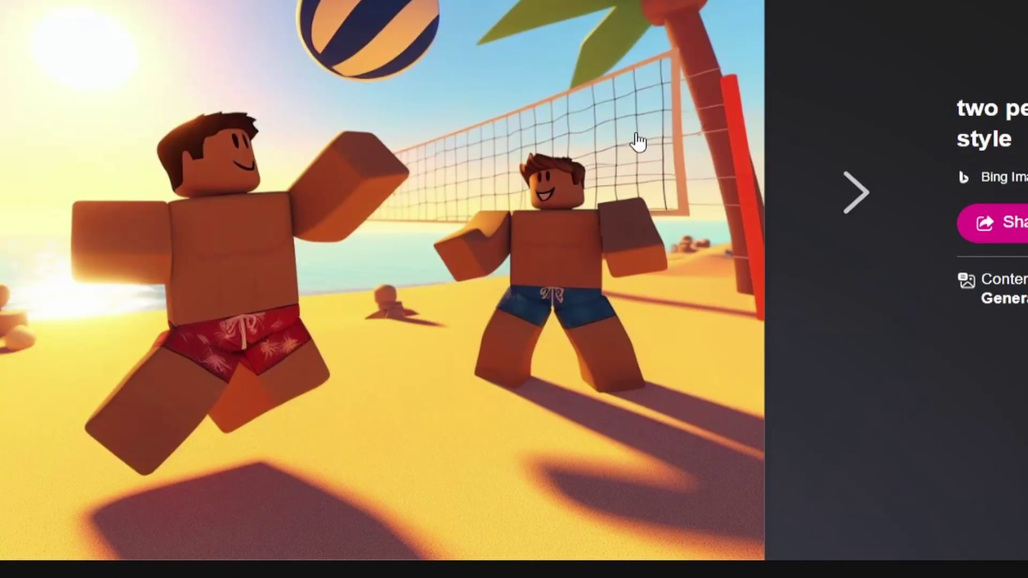
left_click(845, 199)
left_click(845, 199)
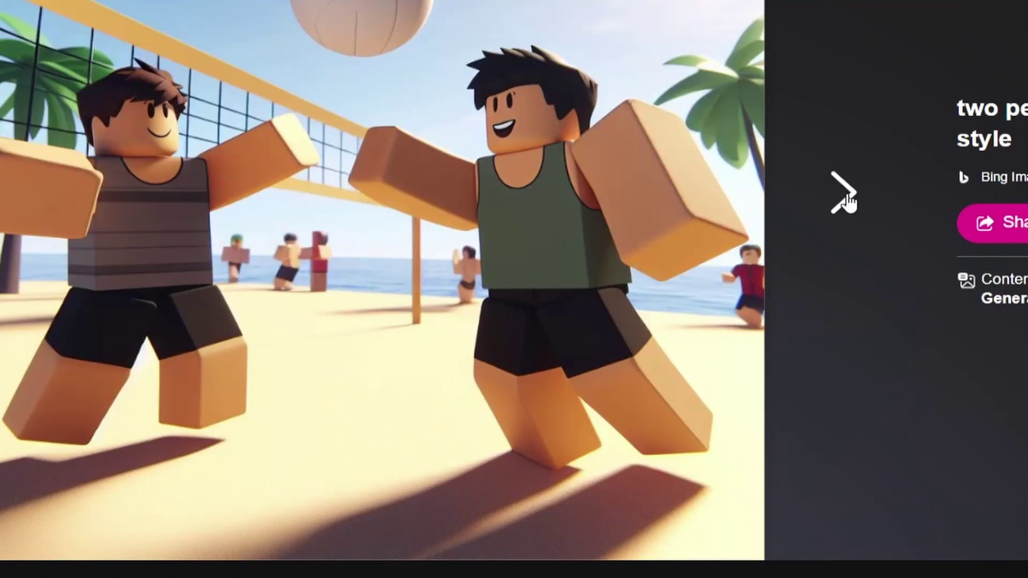
left_click(845, 201)
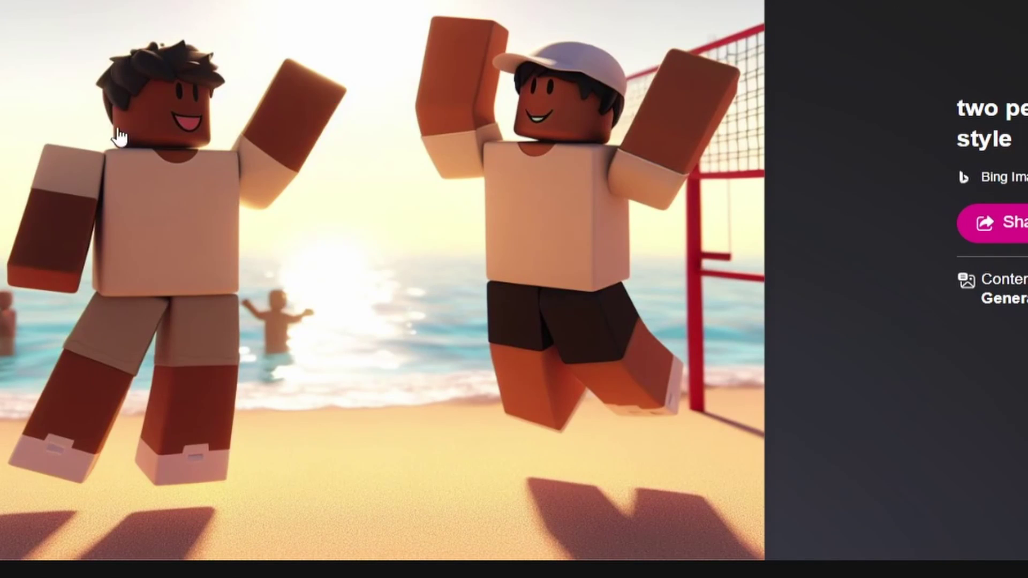
Highlight the prompt text beside the last volleyball image to read it, then close the image viewer
left_click_drag(955, 97, 1025, 110)
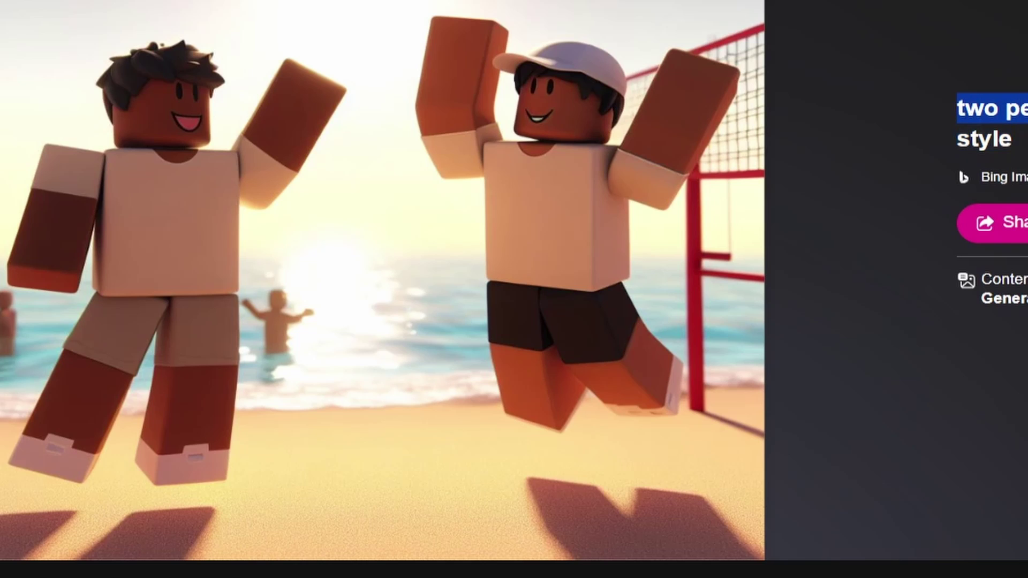
left_click_drag(990, 142, 937, 102)
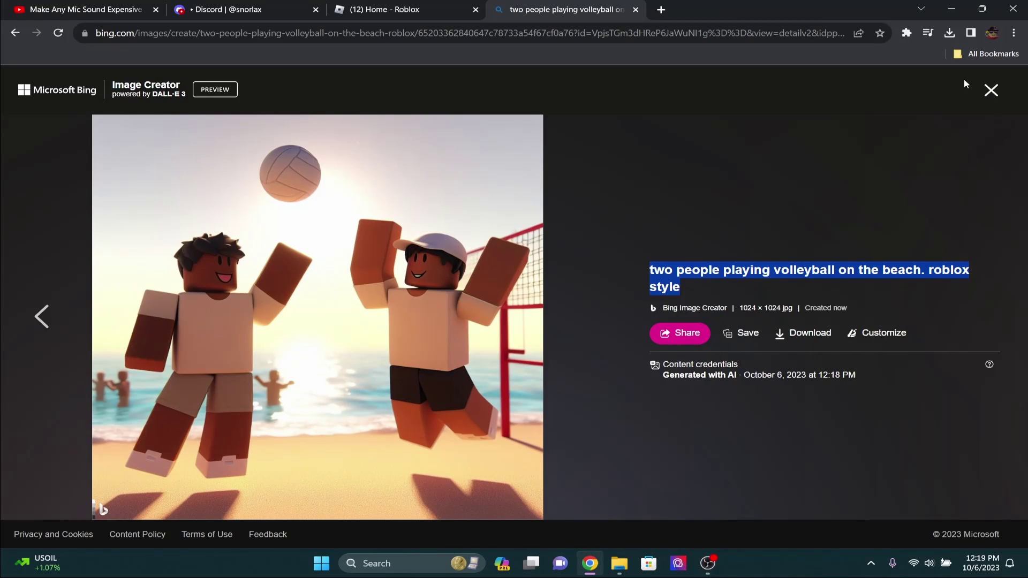
left_click(992, 82)
right_click(996, 84)
left_click(1003, 89)
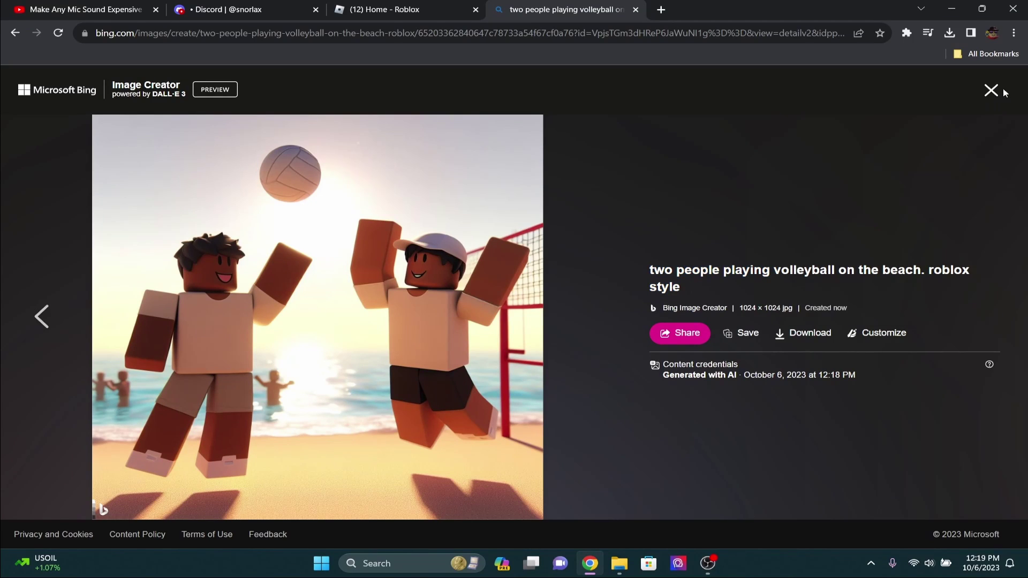
left_click(992, 90)
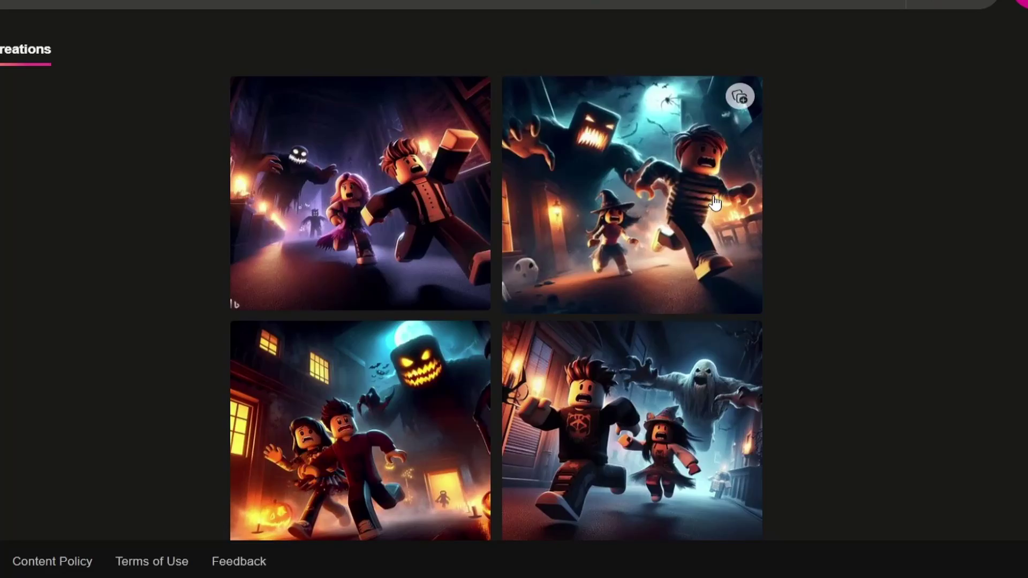
Enlarge the haunted-house image with the striped-shirt boy and the witch, examine its detailed prompt, and close the viewer
left_click(739, 118)
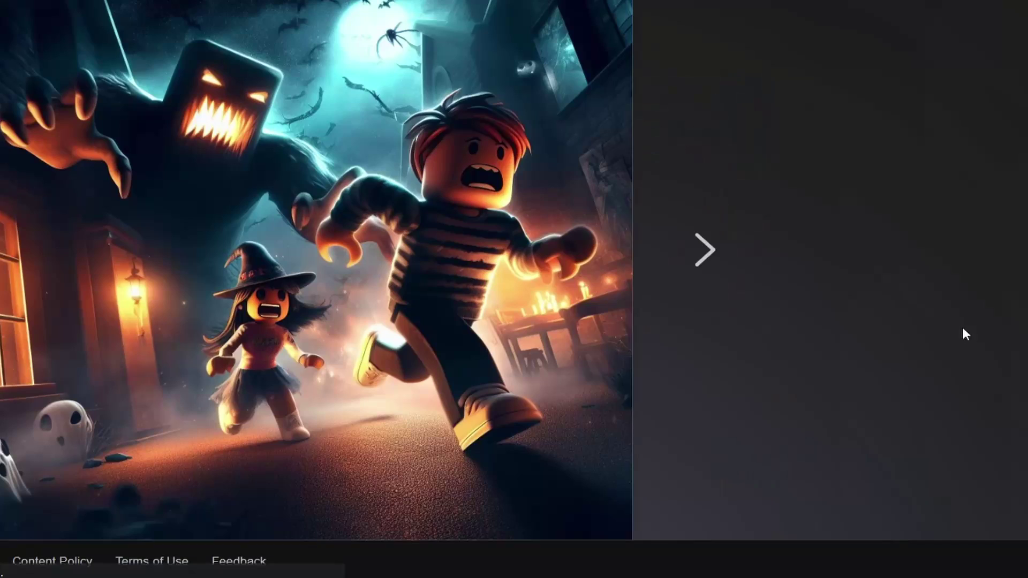
left_click_drag(818, 89, 1020, 283)
left_click(1014, 287)
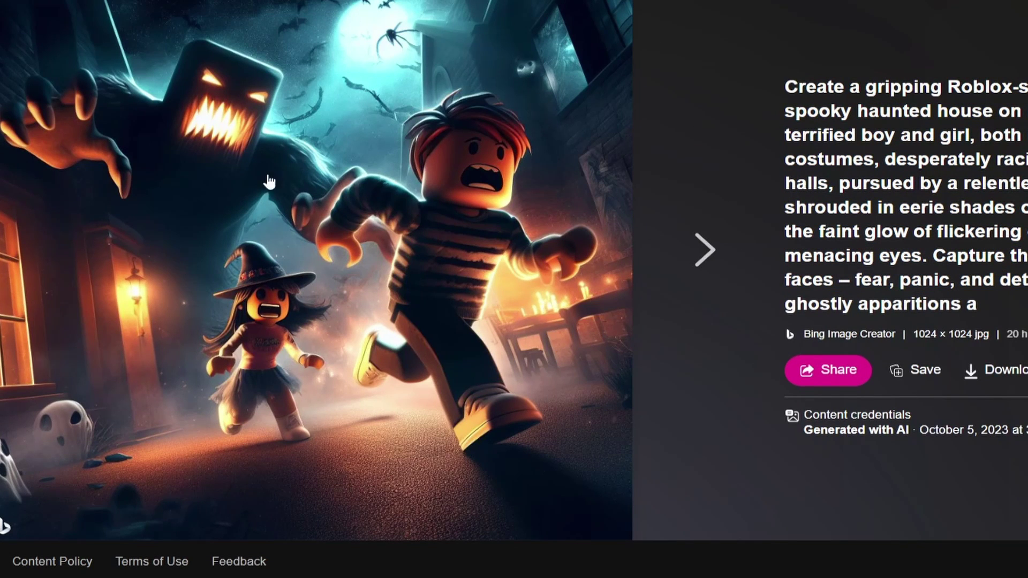
key("Escape")
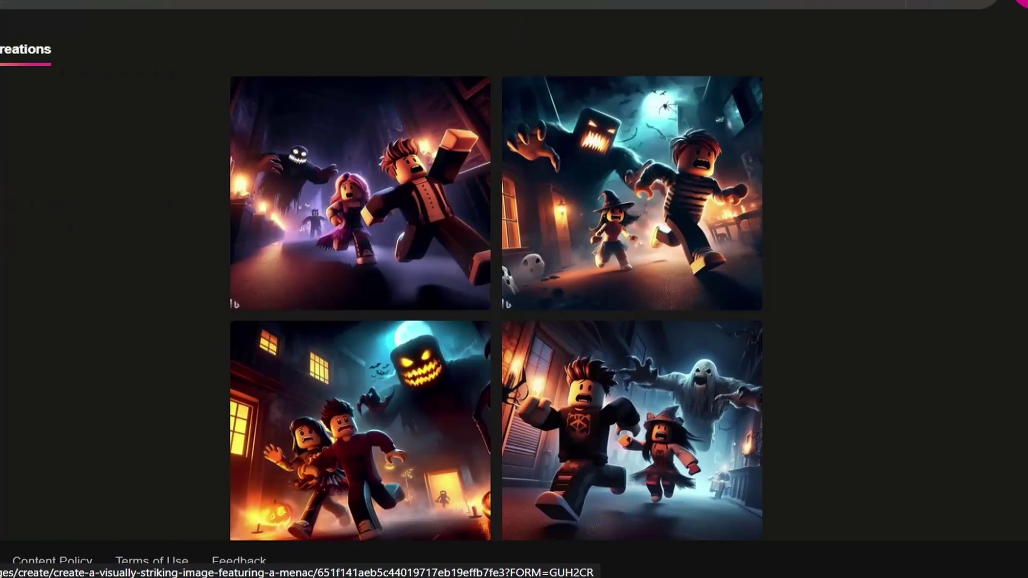
Reopen the beach volleyball creation and enlarge the image with the white-capped player for comparison
left_click(1023, 247)
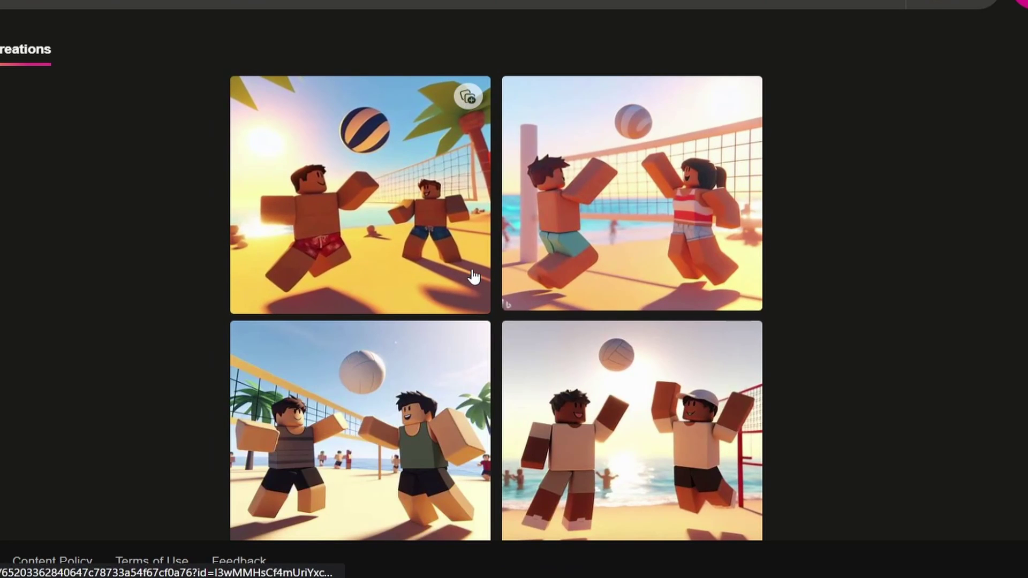
left_click(396, 393)
left_click(704, 267)
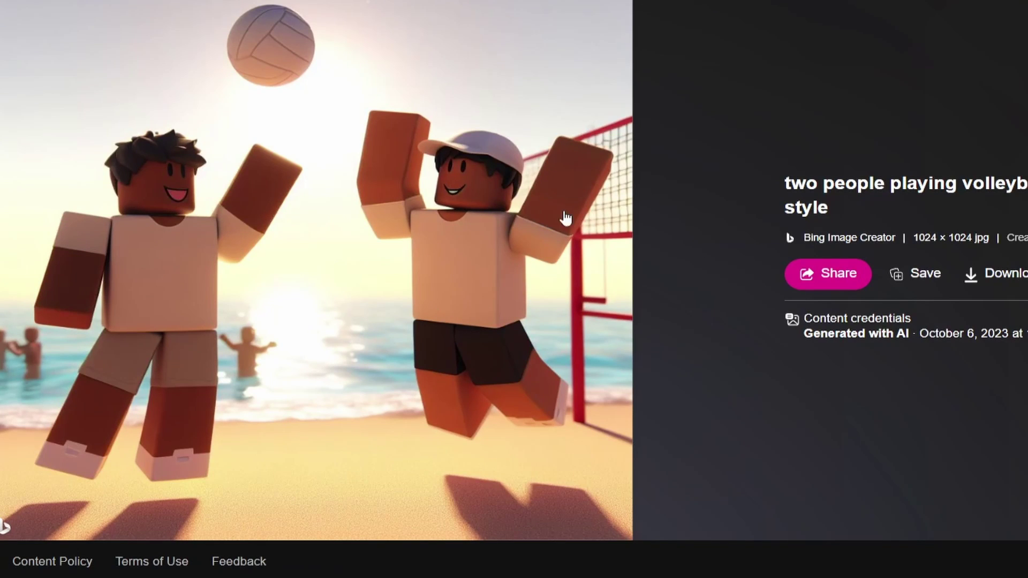
Go back through the volleyball variants to the one with the blue-striped ball, then close the image viewer
left_click(0, 251)
left_click(0, 252)
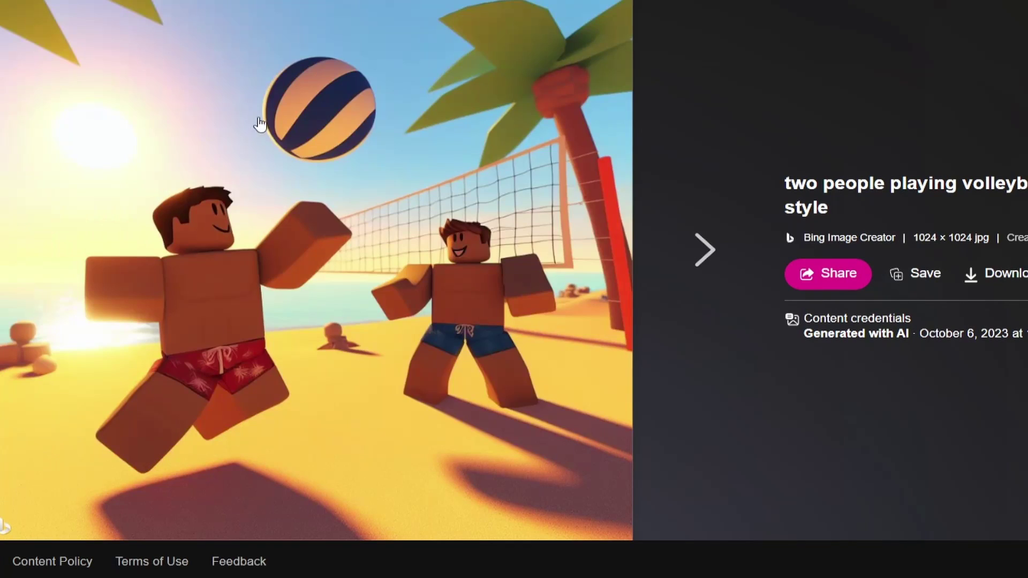
key("Escape")
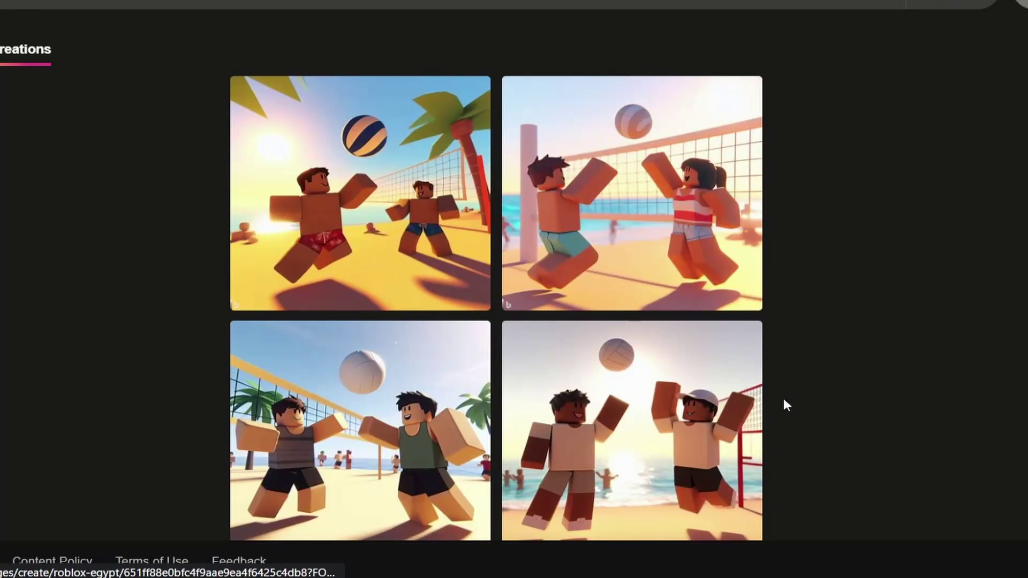
left_click(703, 412)
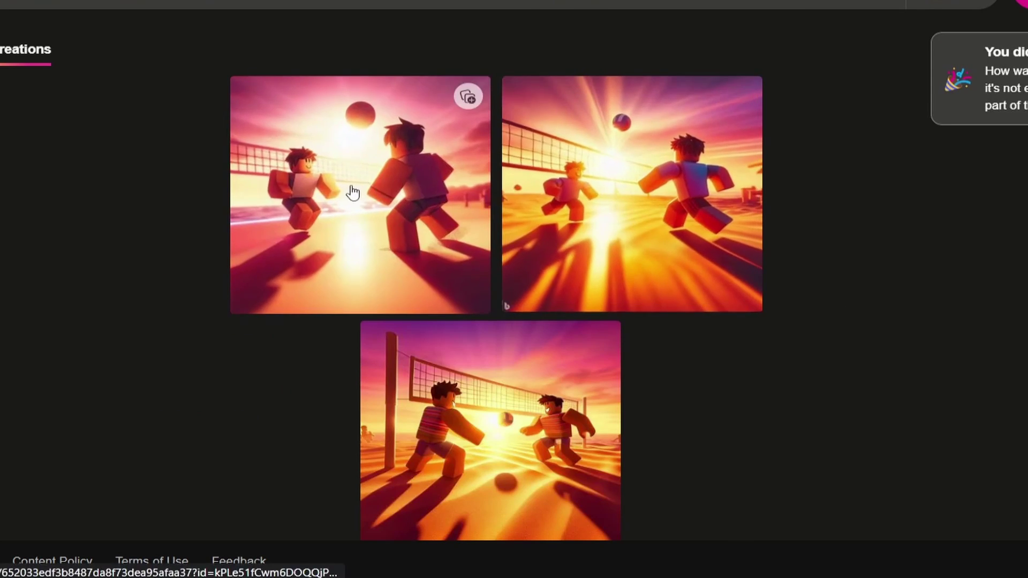
Enlarge the first sunset volleyball image from the detailed prompt and compare it with the other two variants
left_click(353, 193)
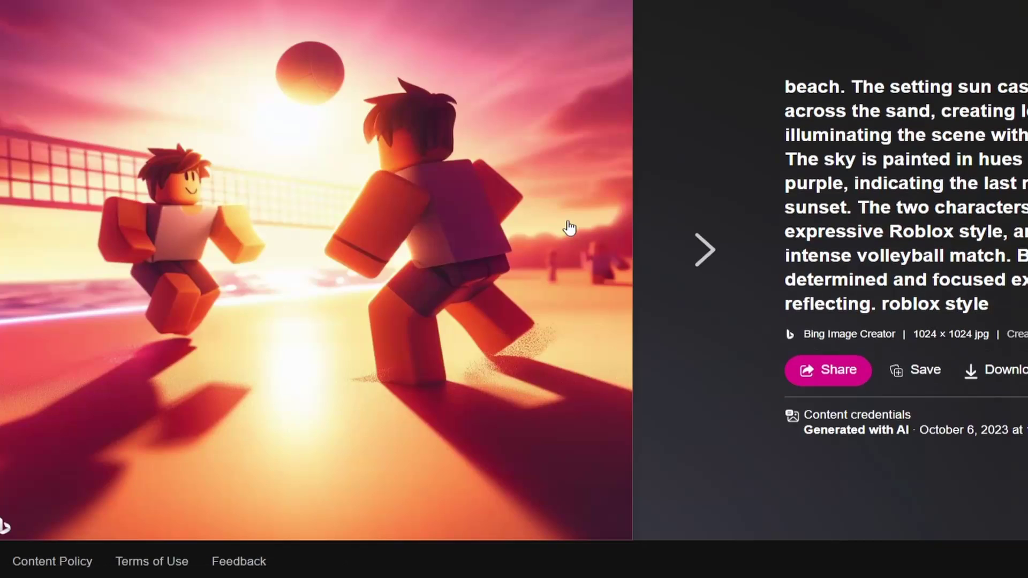
left_click(701, 251)
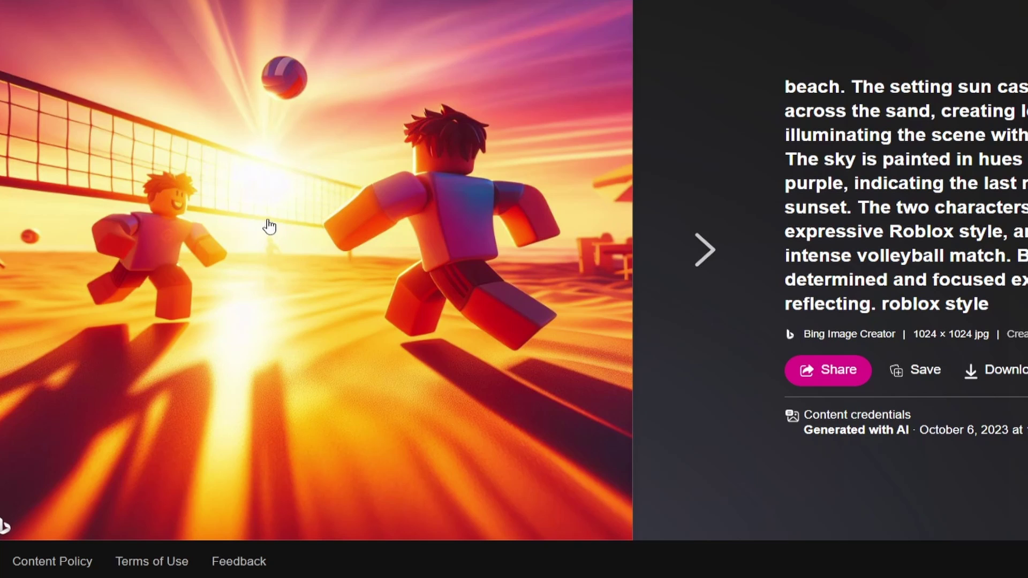
left_click(717, 251)
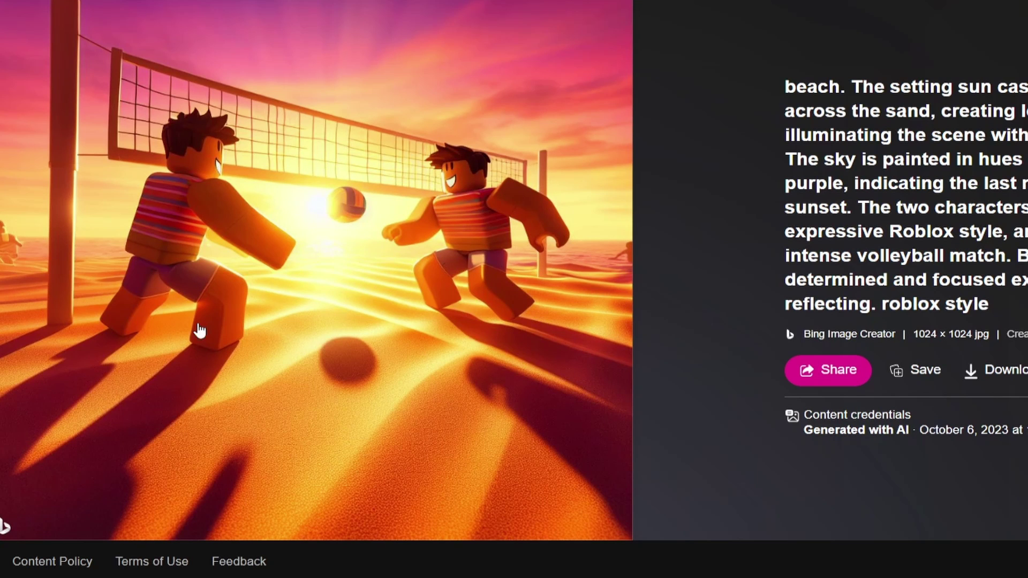
left_click_drag(216, 276, 457, 251)
key("Escape")
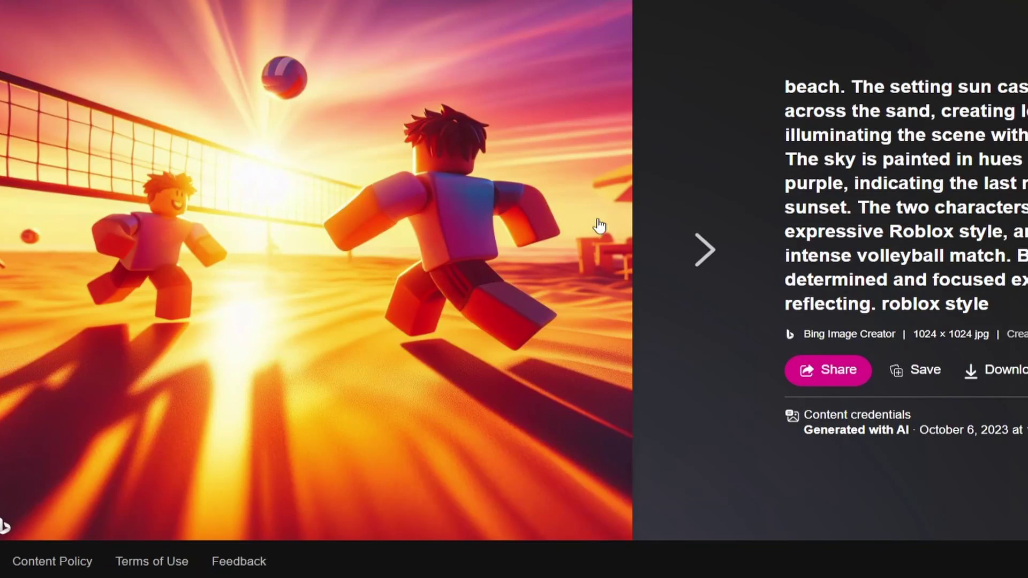
left_click(702, 250)
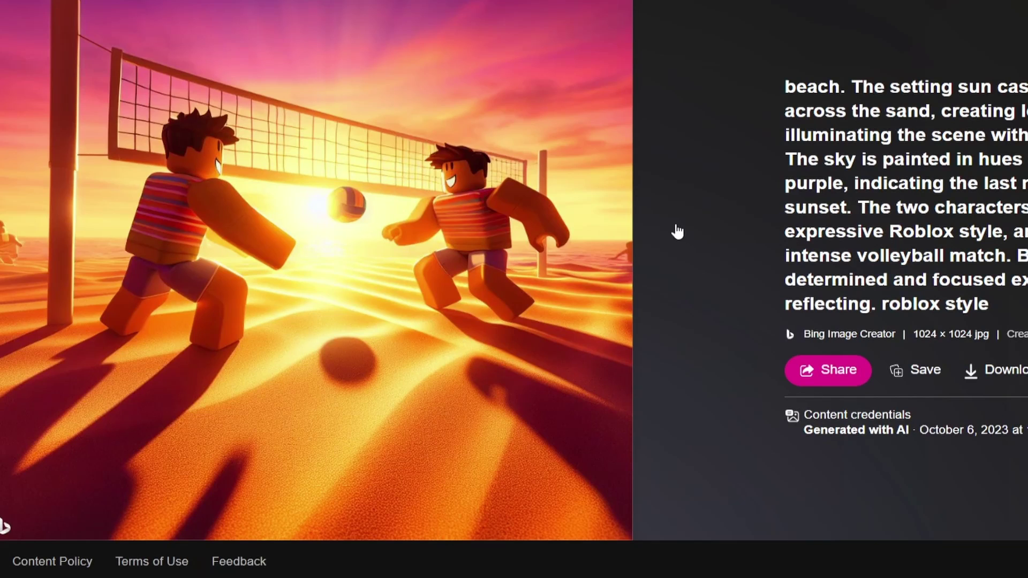
left_click(704, 249)
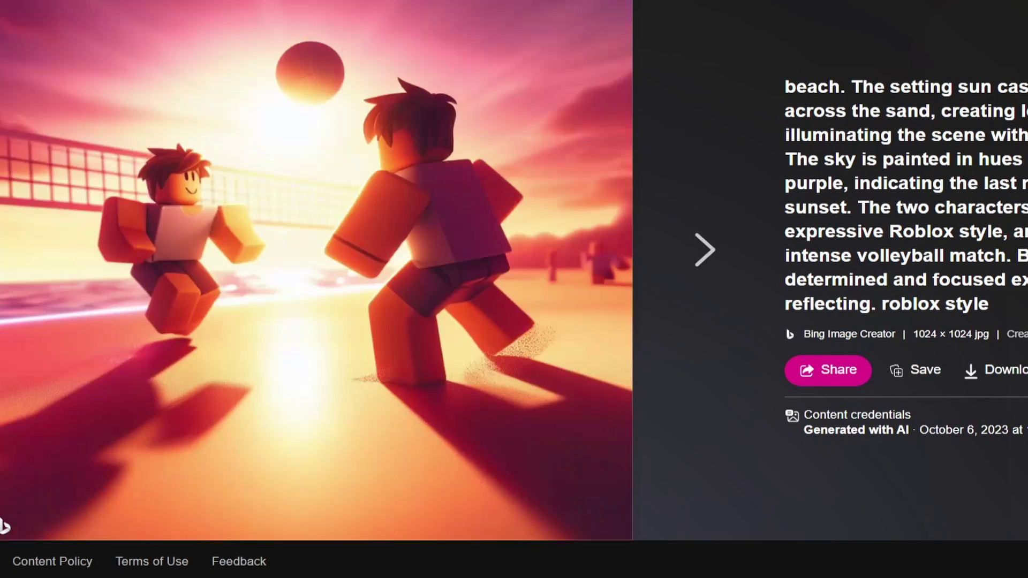
left_click_drag(128, 193, 300, 102)
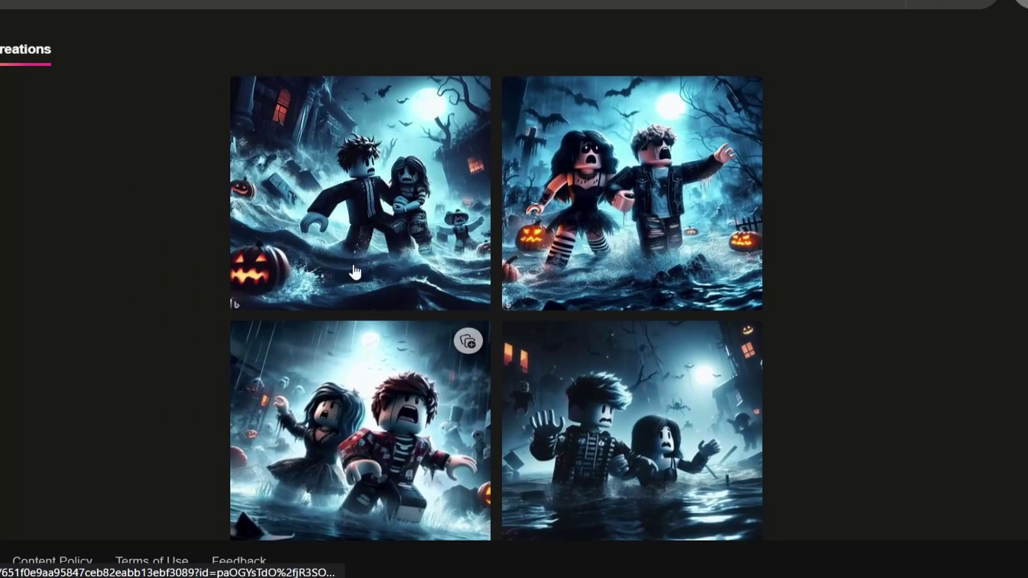
Enlarge the Halloween flood image of the screaming boy in the red patterned jacket and the blue-haired girl
left_click(335, 424)
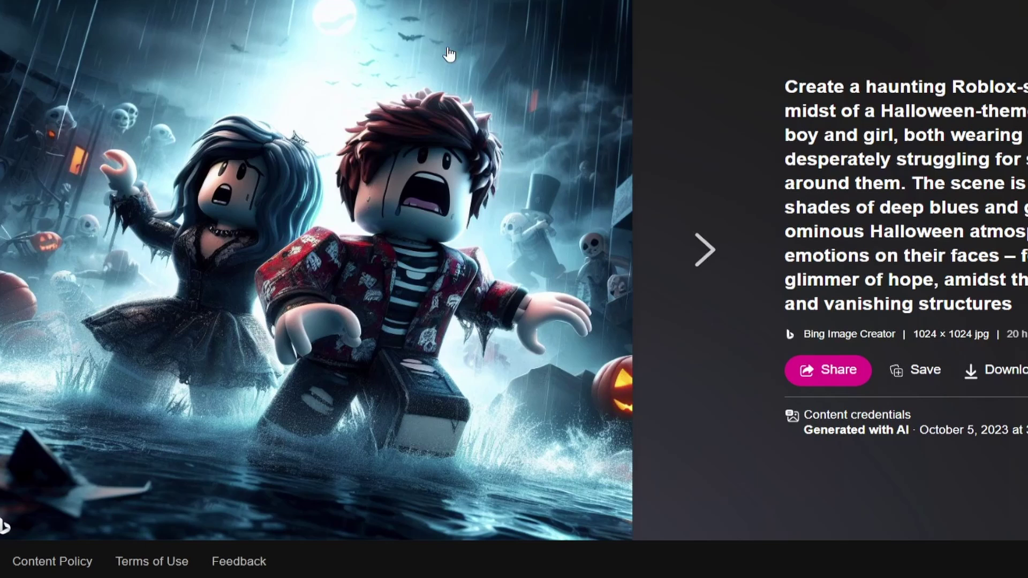
Enlarge the second image of the "spain. roblox style" creation and look through the following variants
left_click(628, 210)
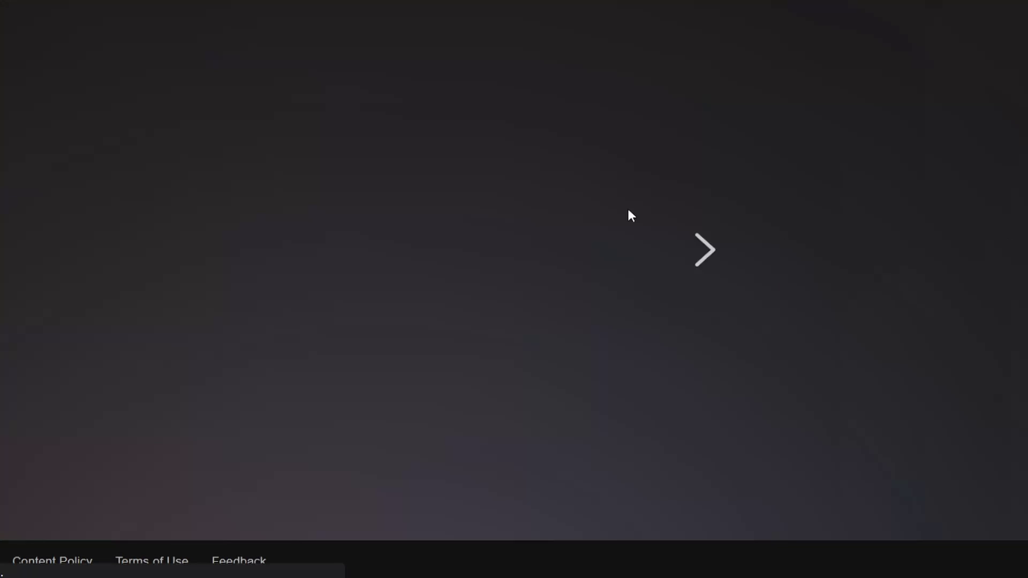
left_click(699, 247)
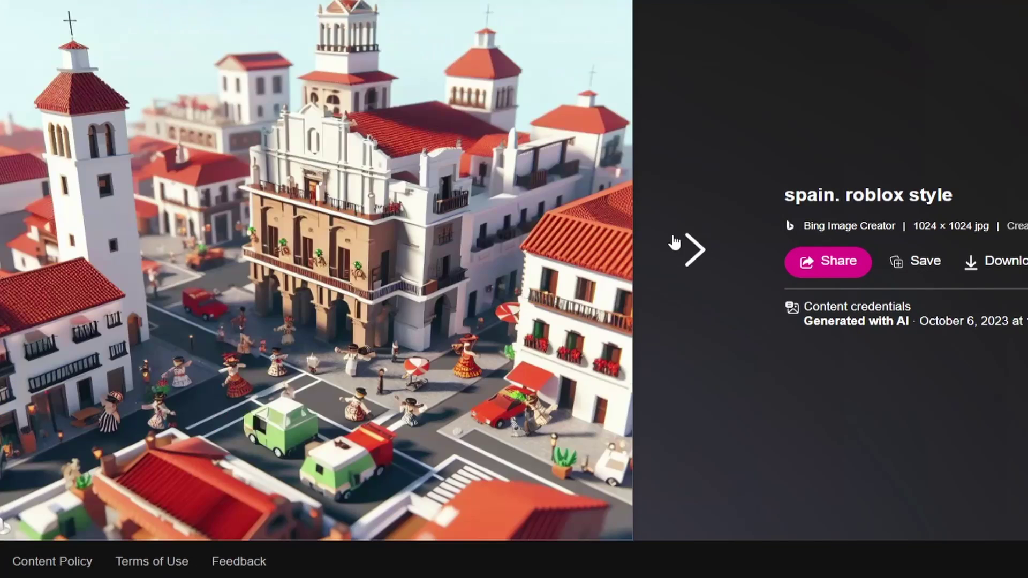
key("Right")
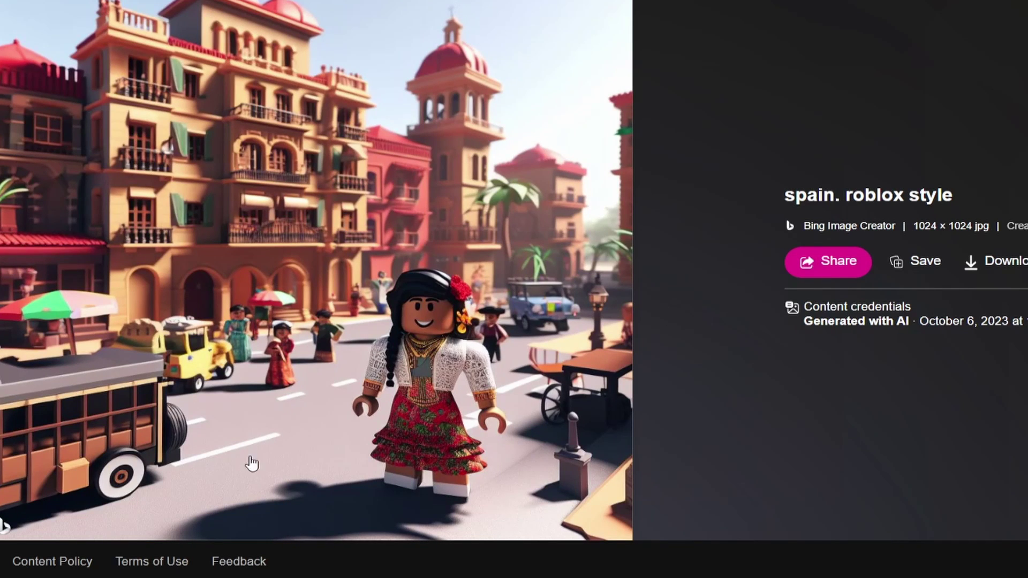
left_click(650, 241)
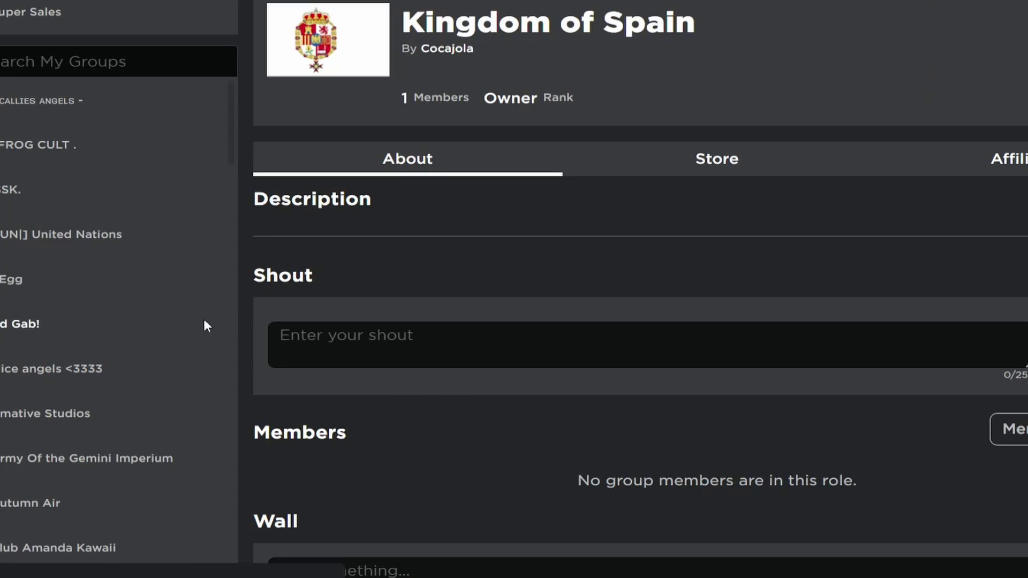
Open the Ad Gab! group on the Roblox groups page and browse further down the group list
left_click(204, 323)
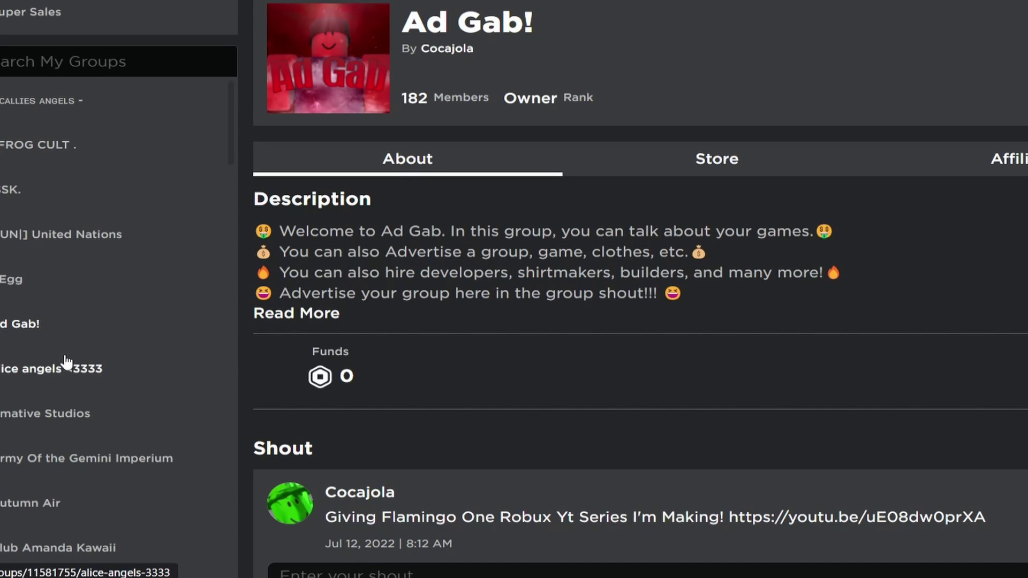
scroll(62, 363, "down", 10)
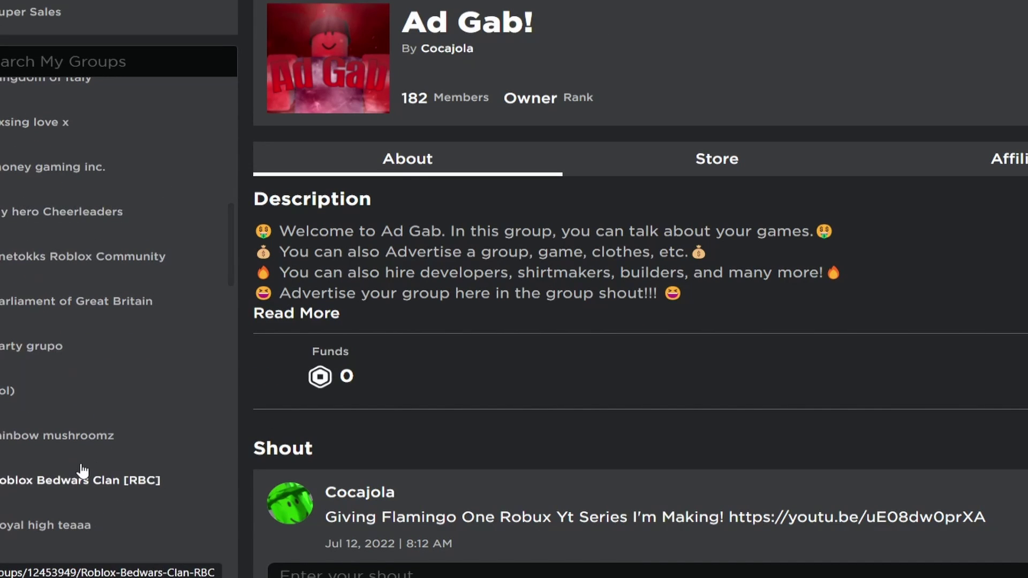
left_click(31, 354)
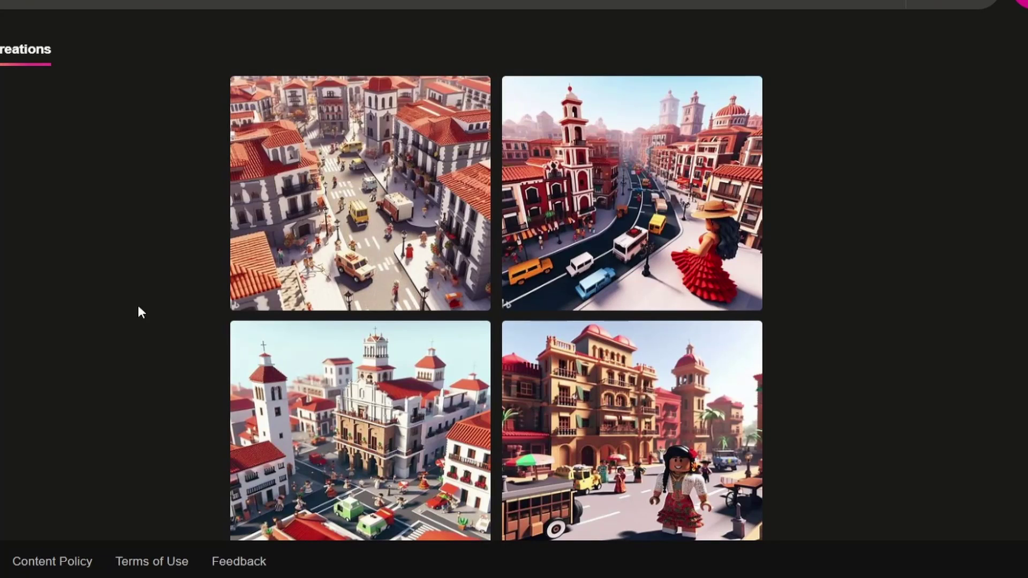
Generate images from a detailed prompt describing a lively Roblox-style scene in a vibrant, neon-lit room, ending in "roblox style"
right_click(2, 3)
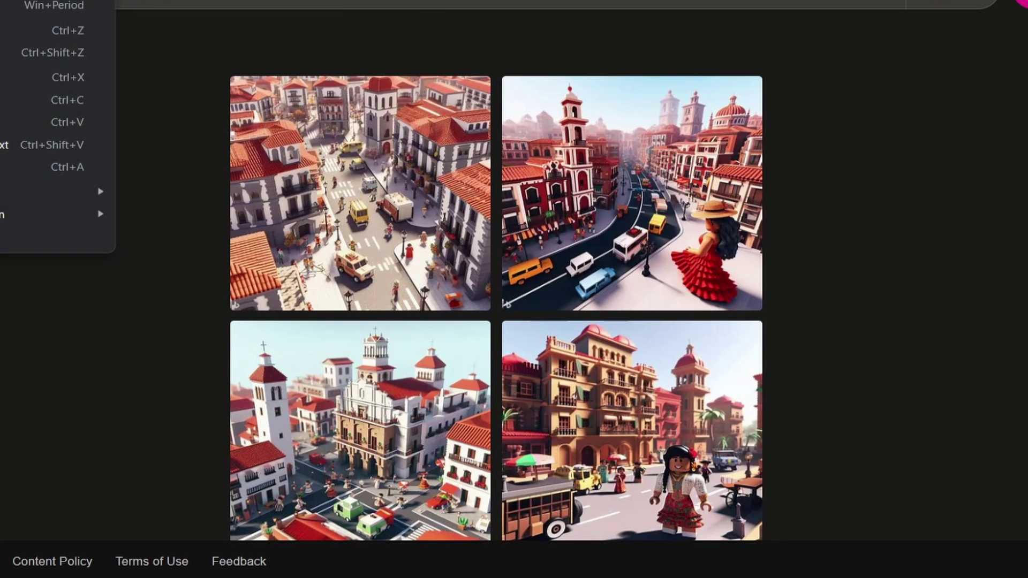
left_click(241, 1)
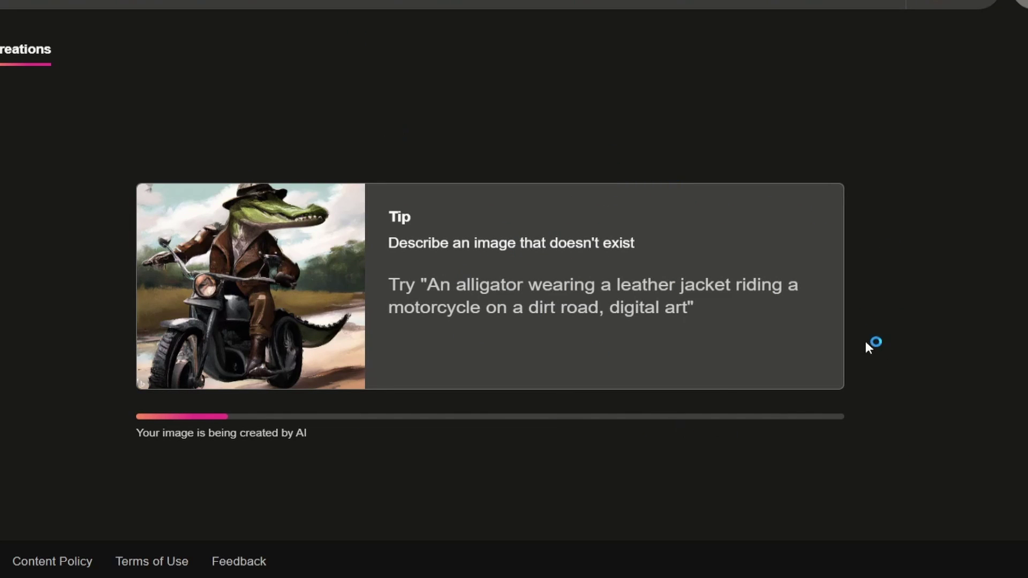
right_click(701, 391)
key("Escape")
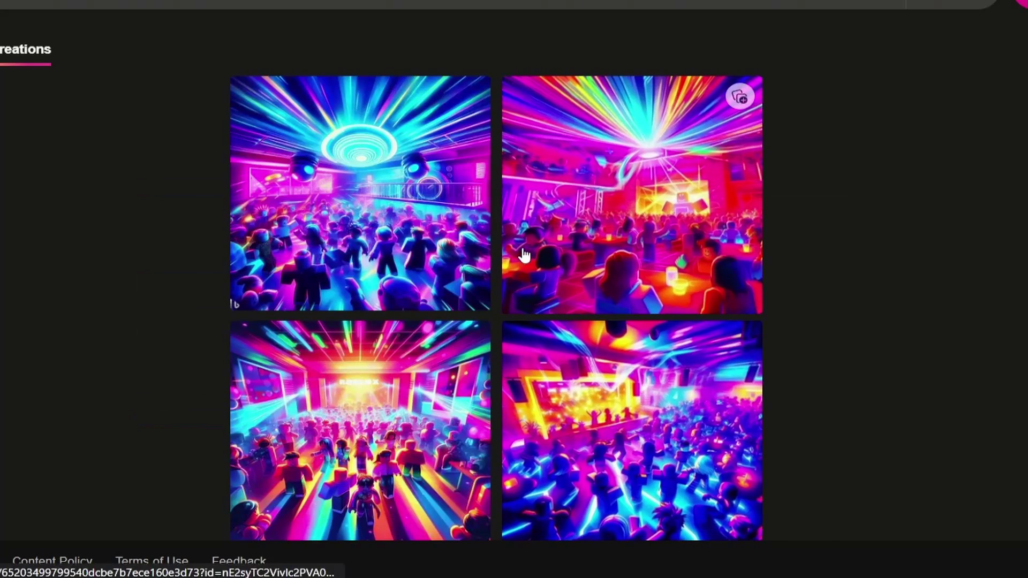
Enlarge the first neon party image and look through the variants up to the third one
left_click(356, 200)
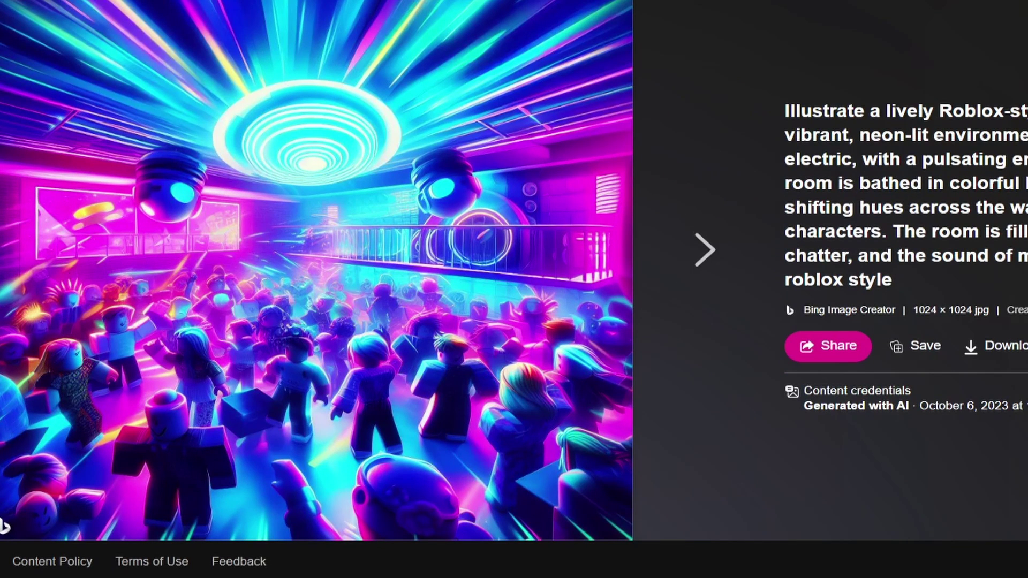
left_click(695, 250)
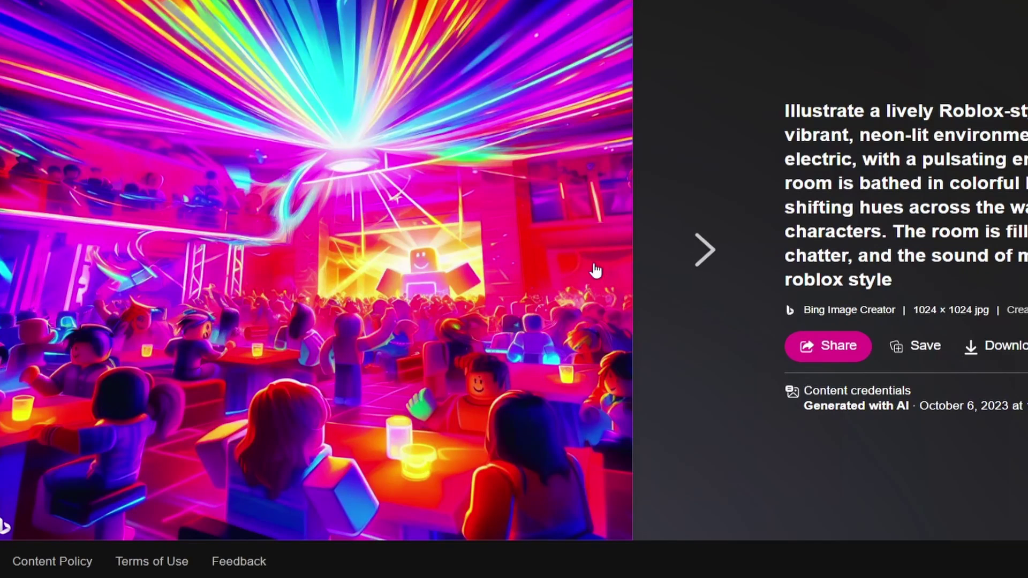
left_click(691, 249)
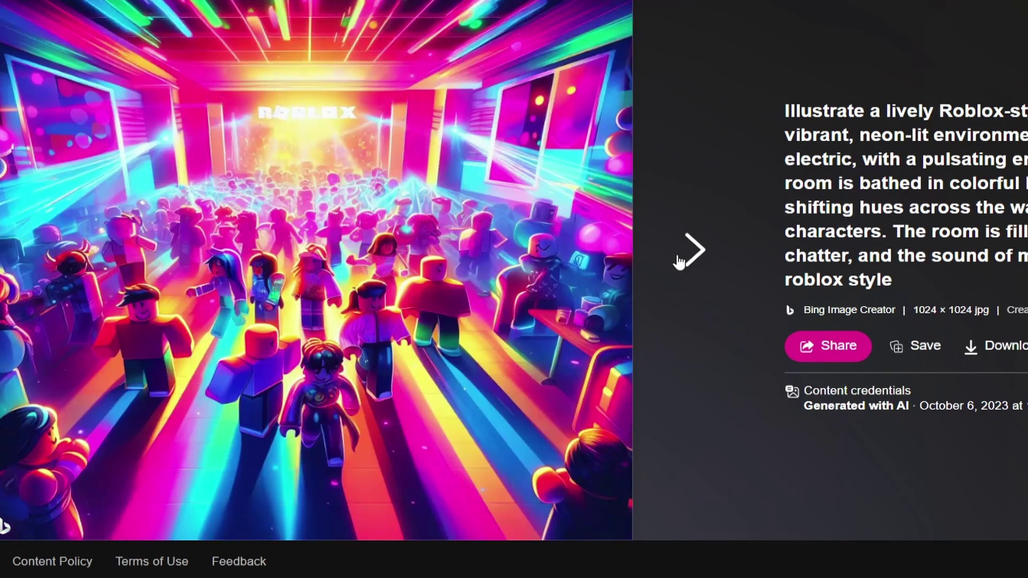